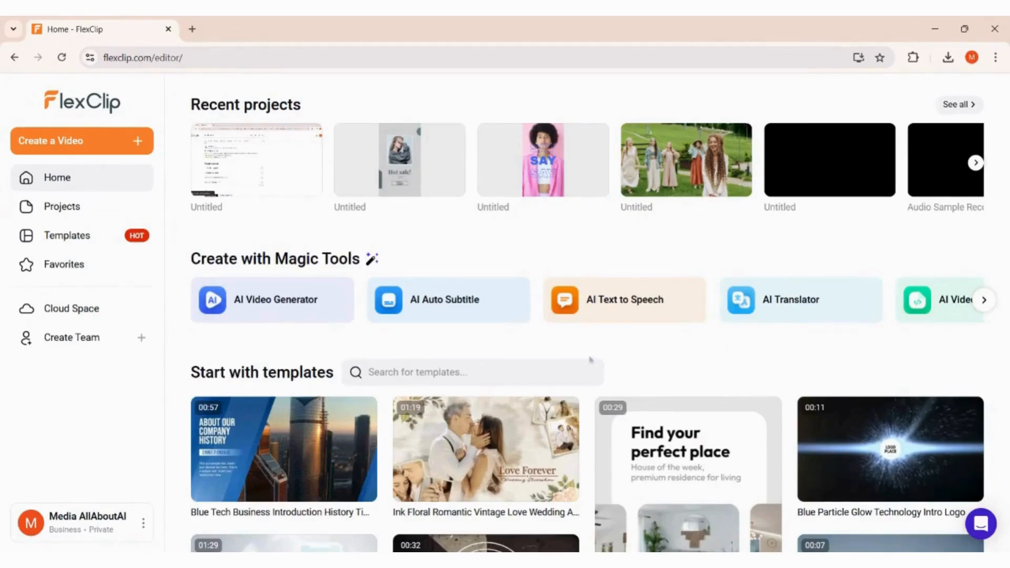
Generate an AI text-to-video from the pasted wedding-gown prompt using the Translucent caption style.
click(337, 315)
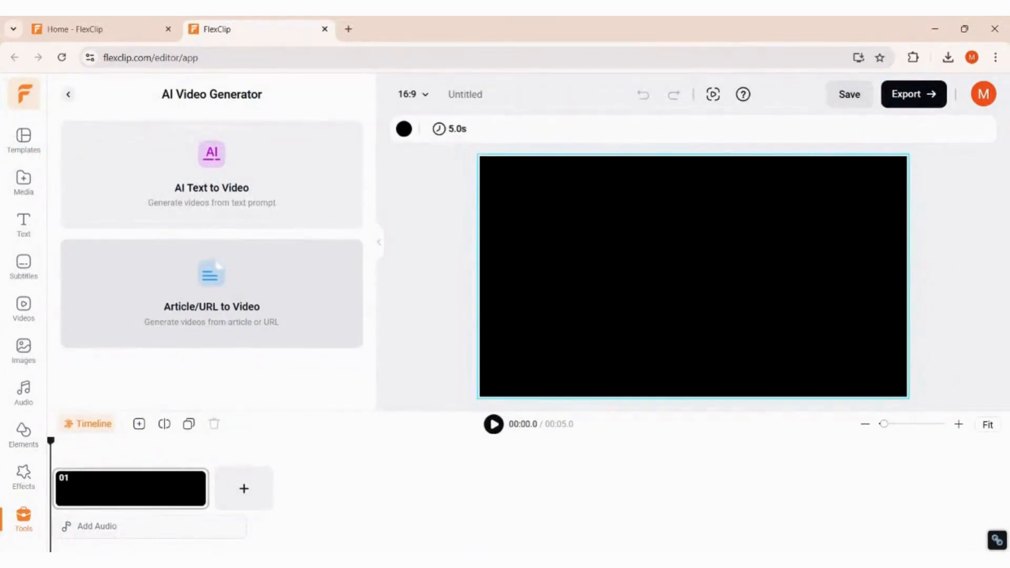
click(234, 210)
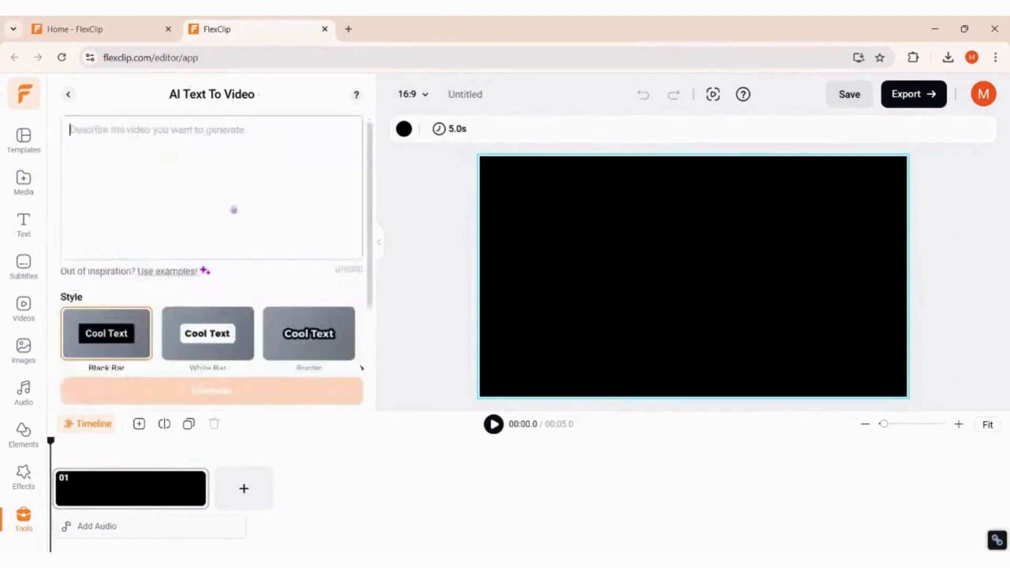
click(233, 195)
text(I need a brand awareness video for my apparel business that sells pretty wedding gowns on a budget. I want you to emphasize on the fact that my brand is affordable, create a customizable outfit, and gives the brides the fairy-tale gown they dream of.)
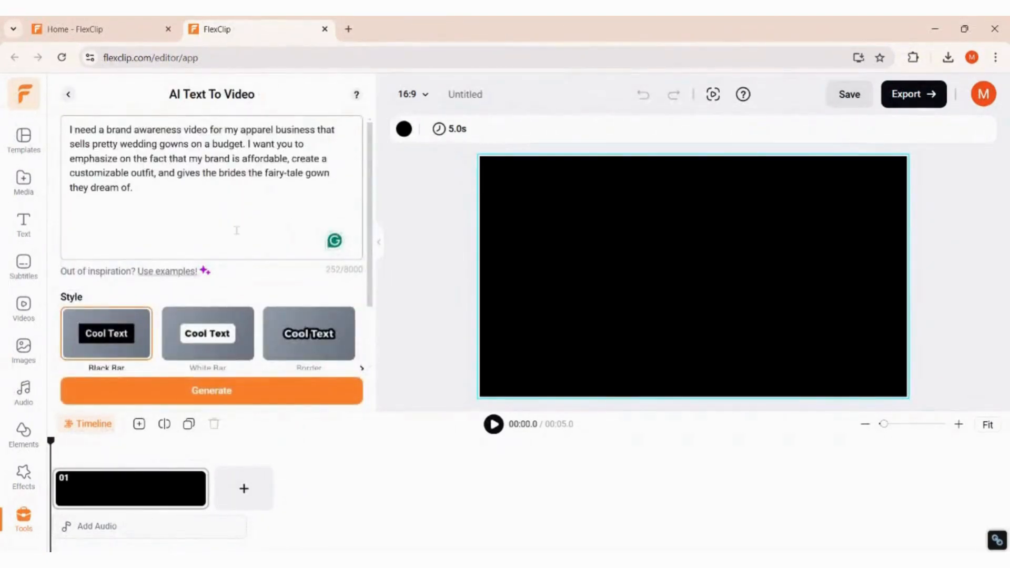
scroll(173, 337, down, 3)
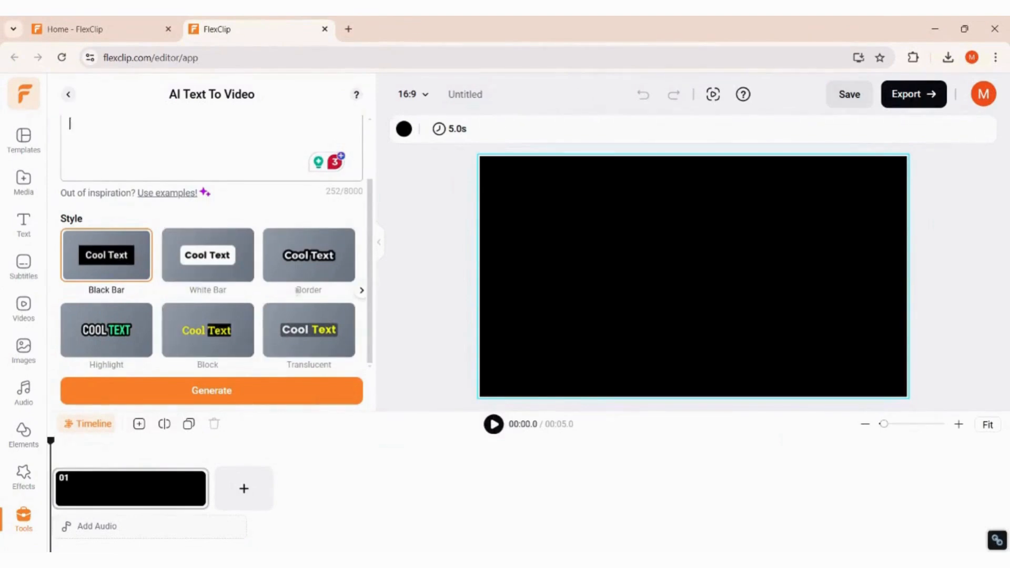
click(296, 336)
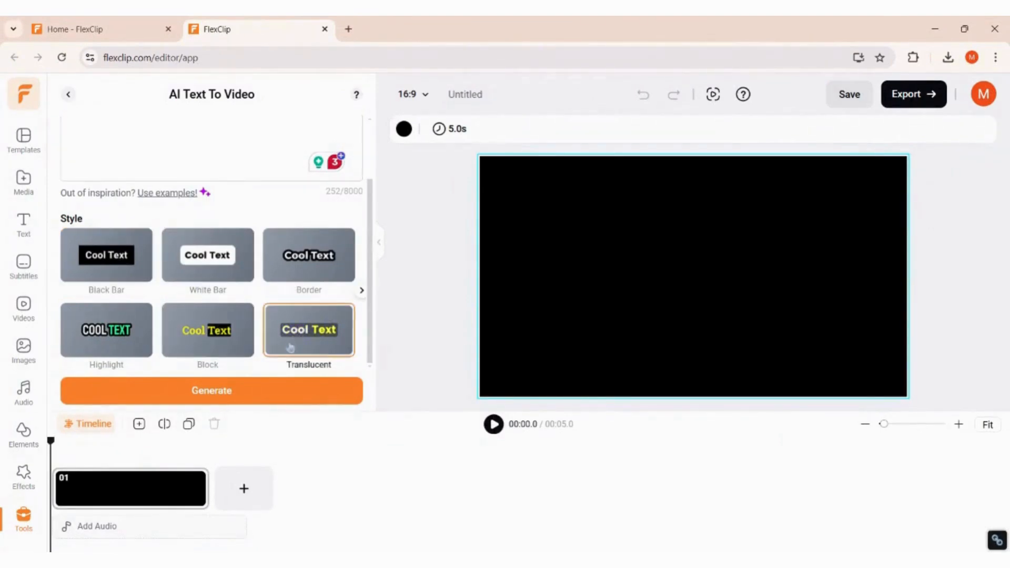
click(264, 394)
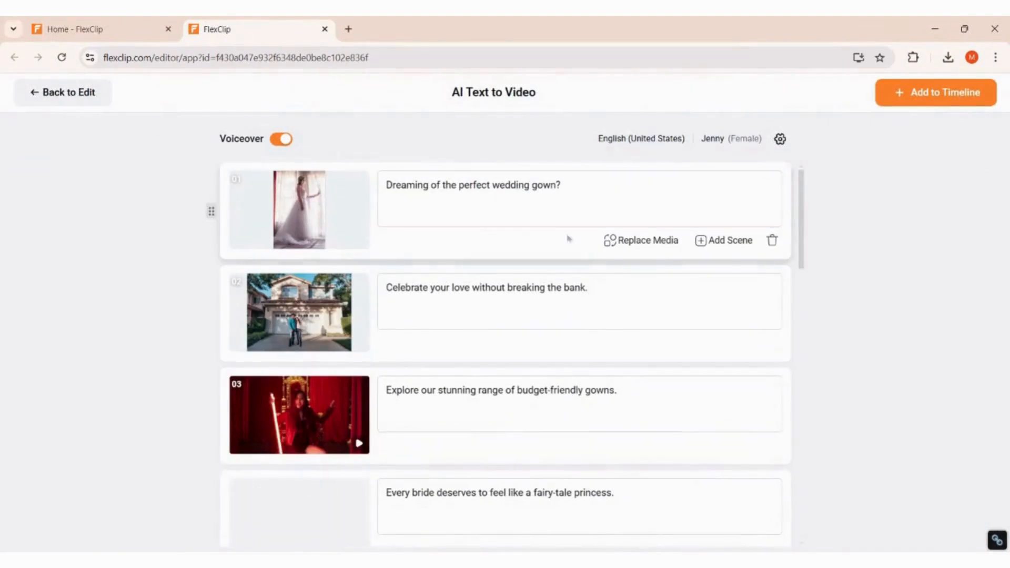
Scroll through the generated wedding-gown scene list to review each scene's clip and line.
scroll(632, 399, down, 9)
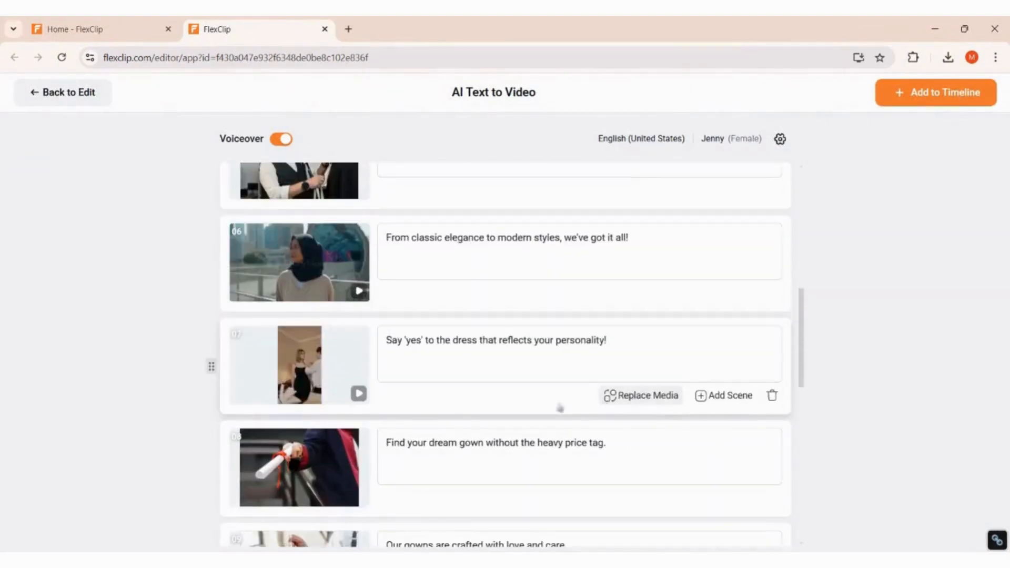
scroll(455, 407, down, 2)
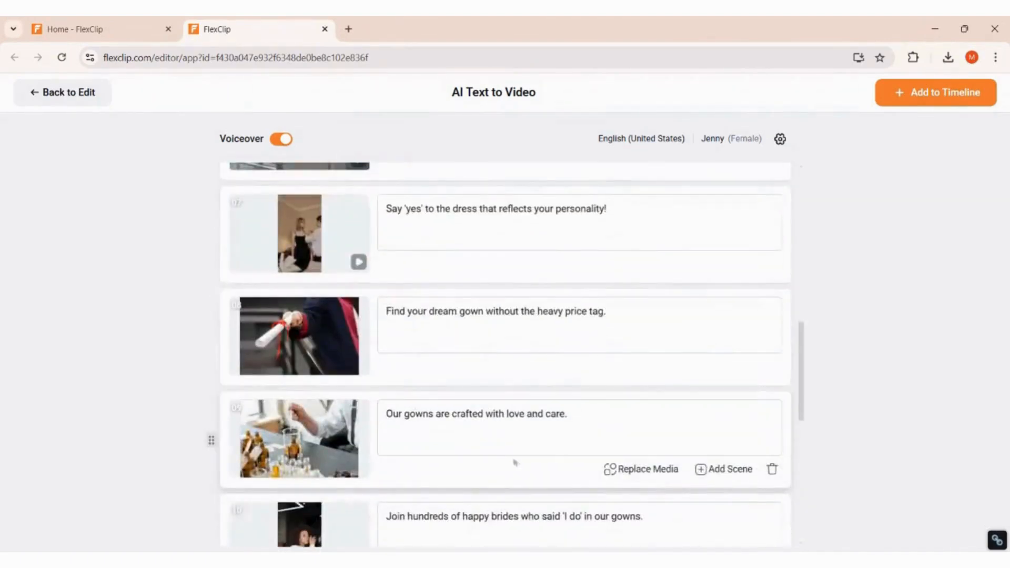
scroll(642, 479, up, 12)
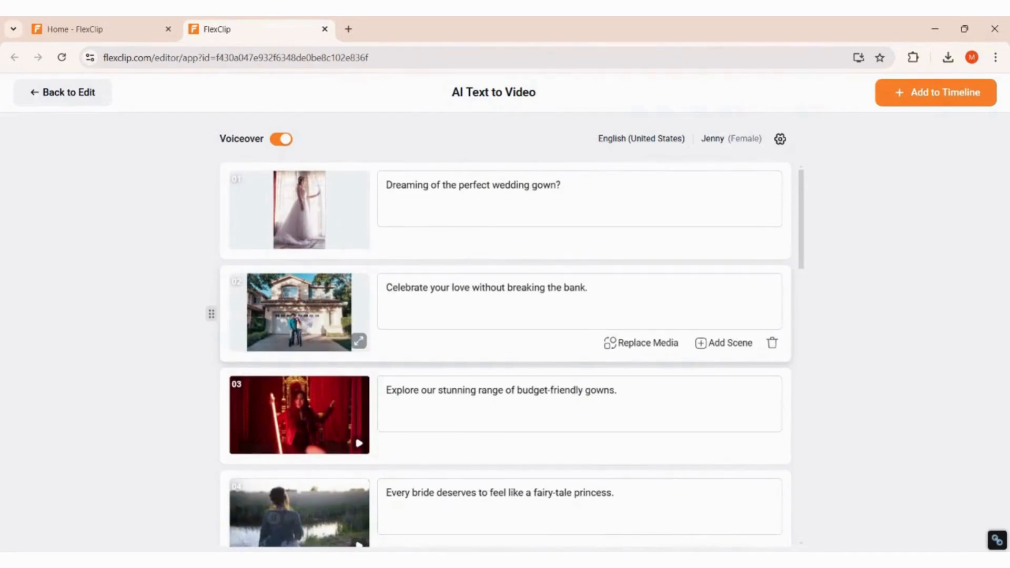
Swap scene 2's footage for the woman-in-a-field clip found by searching 'Affordable dress'.
click(643, 344)
double_click(448, 292)
key(BackSpace)
text(dress)
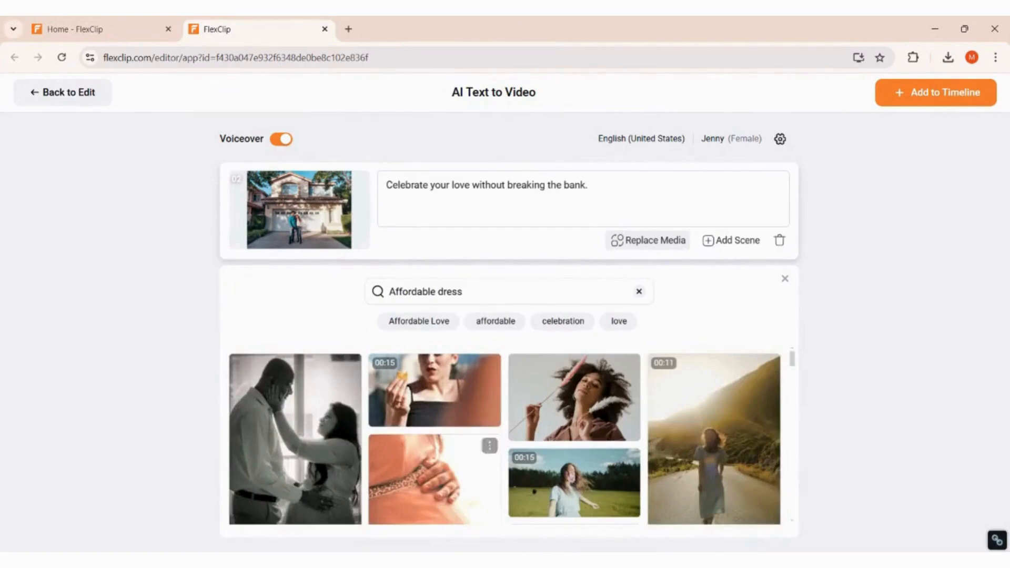
scroll(690, 479, down, 2)
scroll(690, 479, down, 1)
click(619, 430)
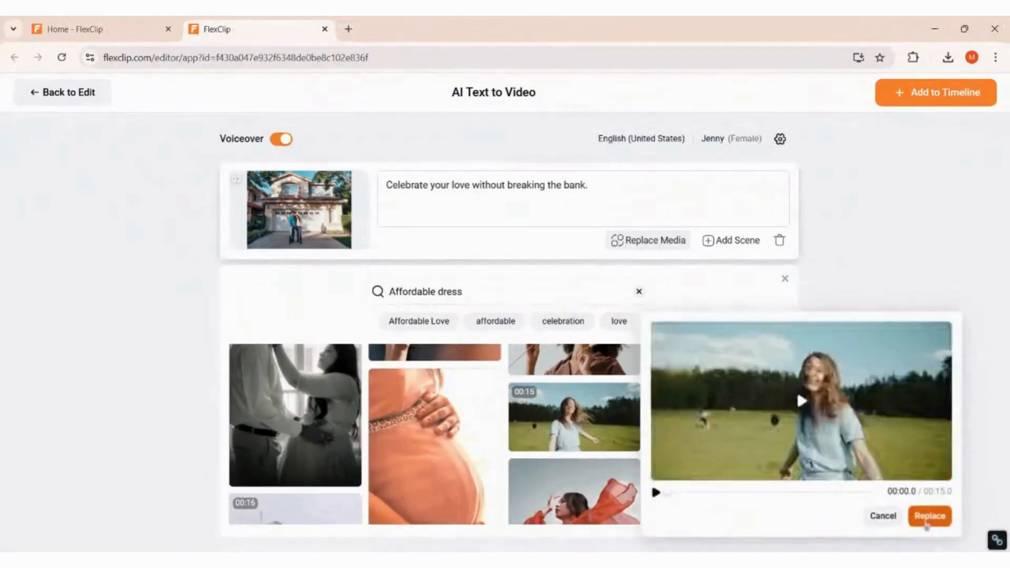
click(928, 519)
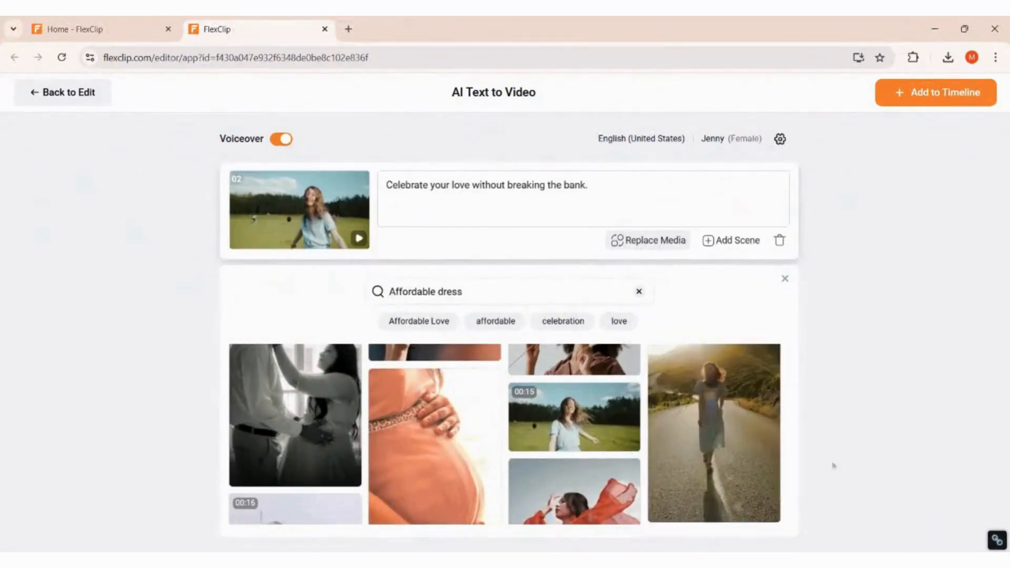
click(784, 280)
scroll(518, 299, down, 7)
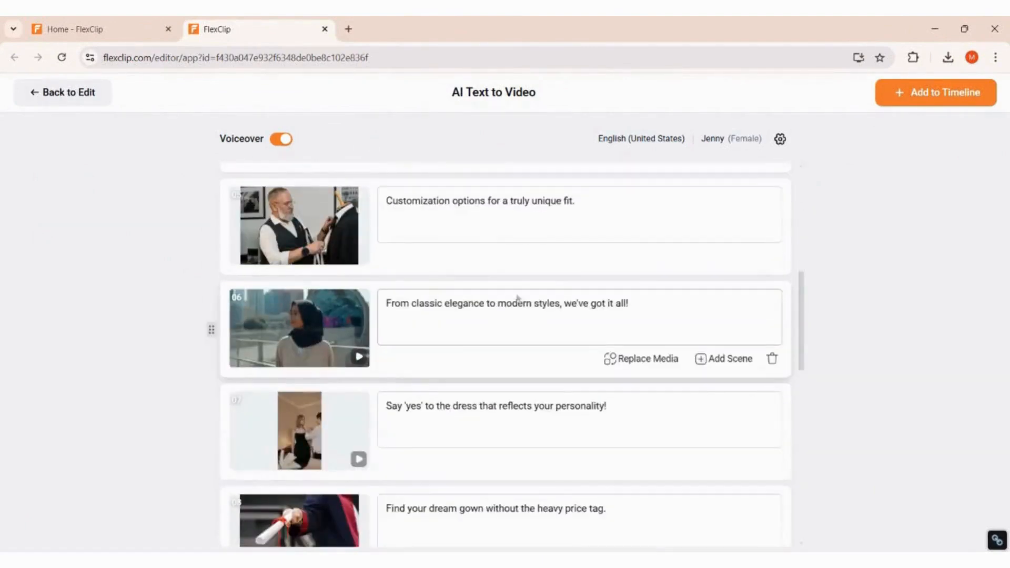
Add and remove an empty scene after scene 8, then send the 14 scenes to the timeline.
scroll(525, 449, down, 3)
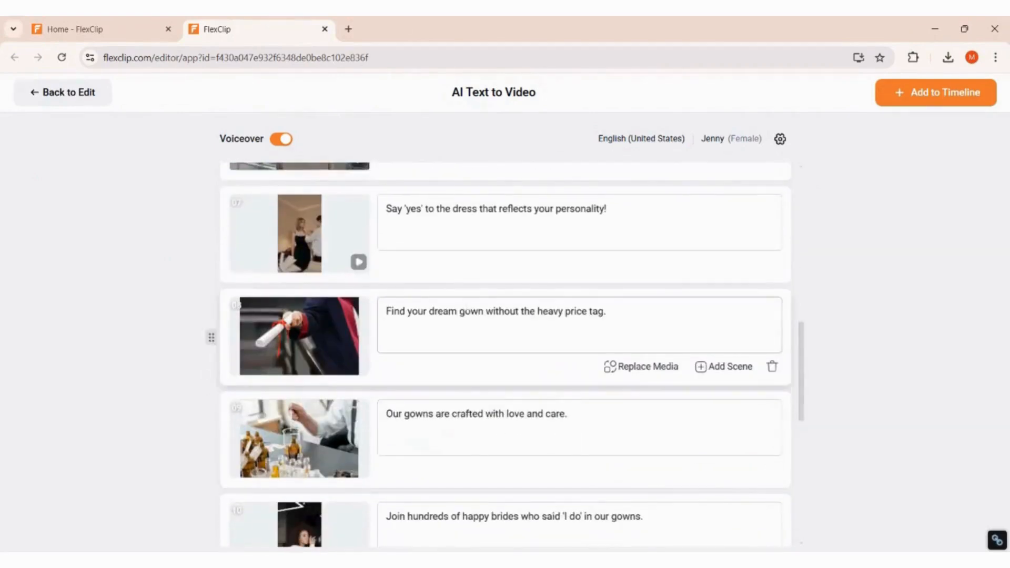
click(730, 367)
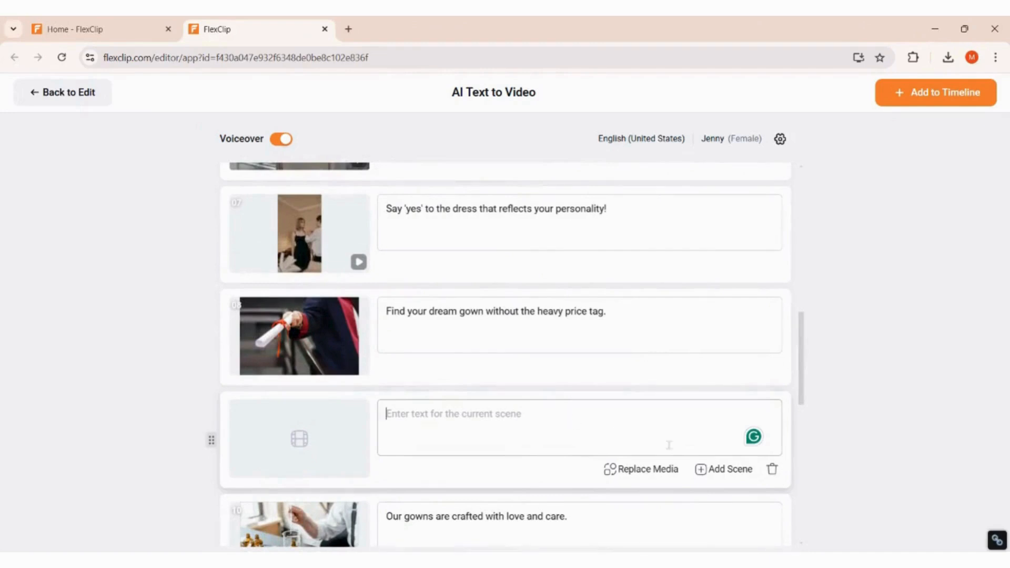
click(773, 469)
scroll(542, 442, down, 5)
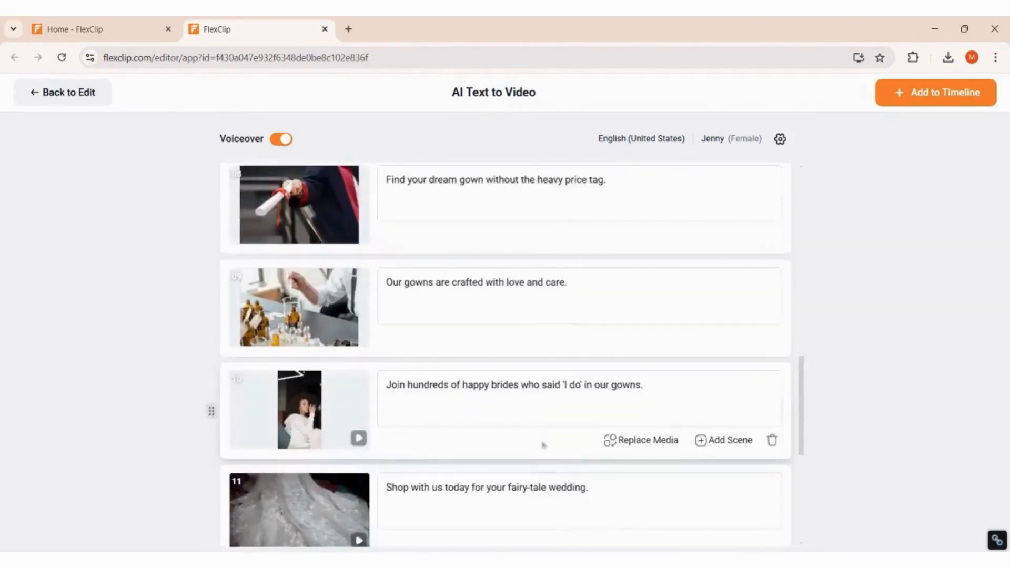
scroll(526, 474, down, 4)
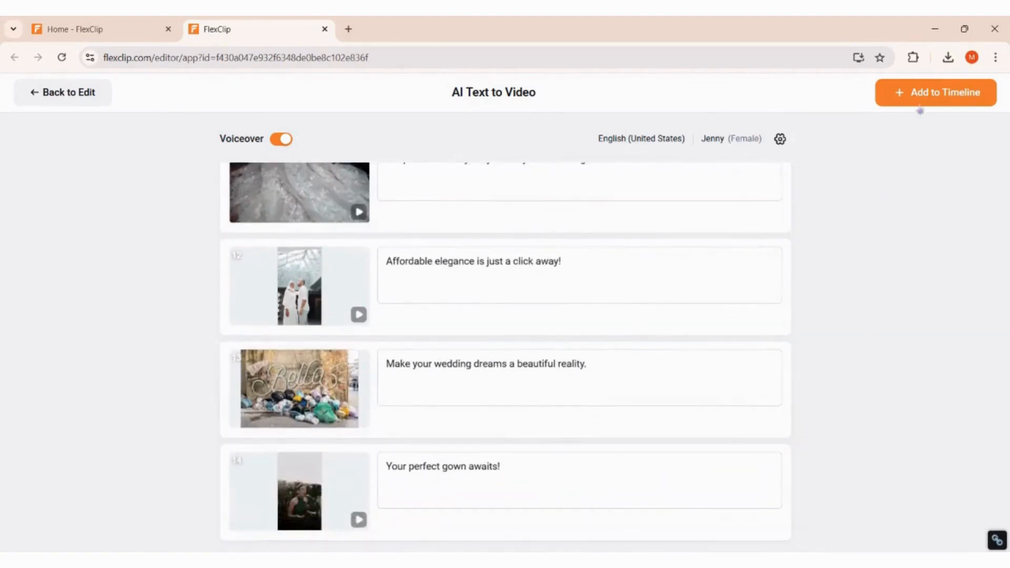
click(919, 98)
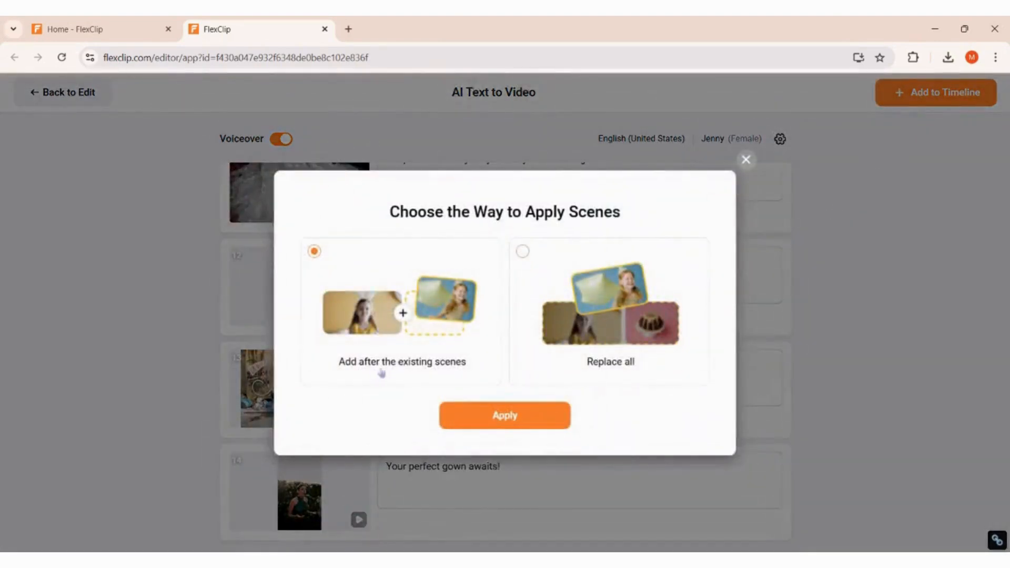
Apply the generated scenes after the existing scene on the timeline.
click(504, 417)
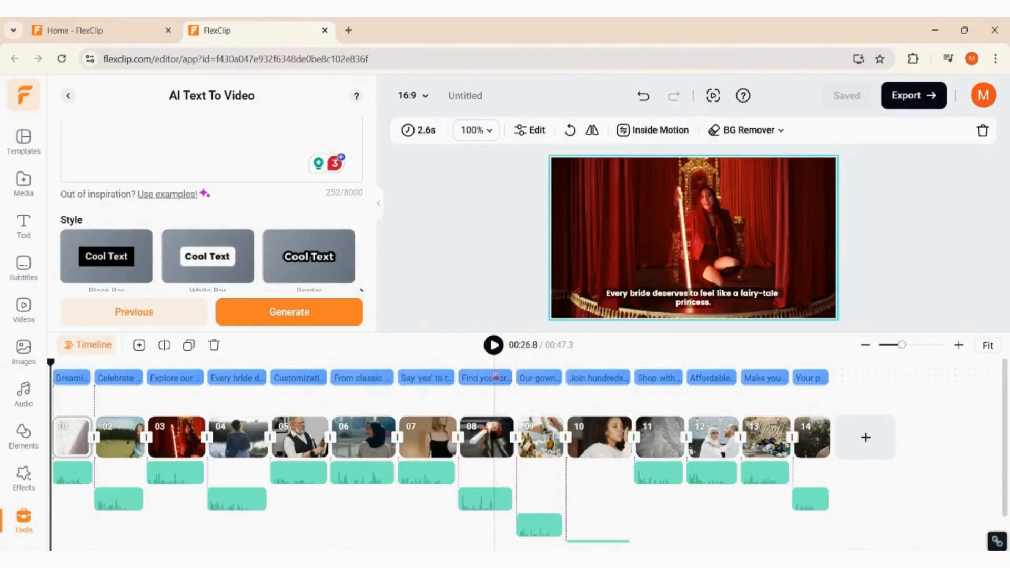
Play the wedding-gown video from the start, then export it.
drag(495, 374, 493, 368)
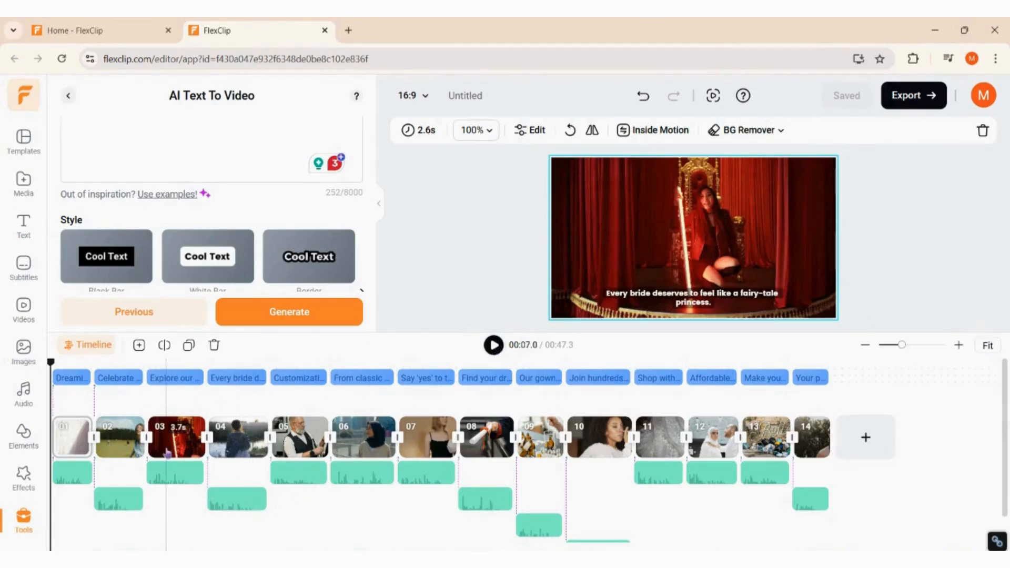
right_click(112, 445)
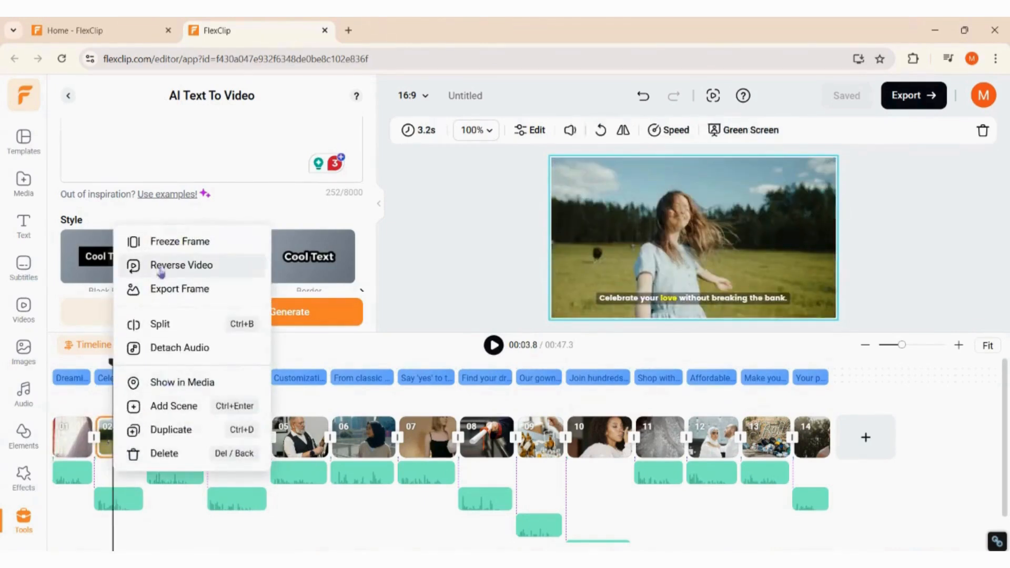
click(51, 363)
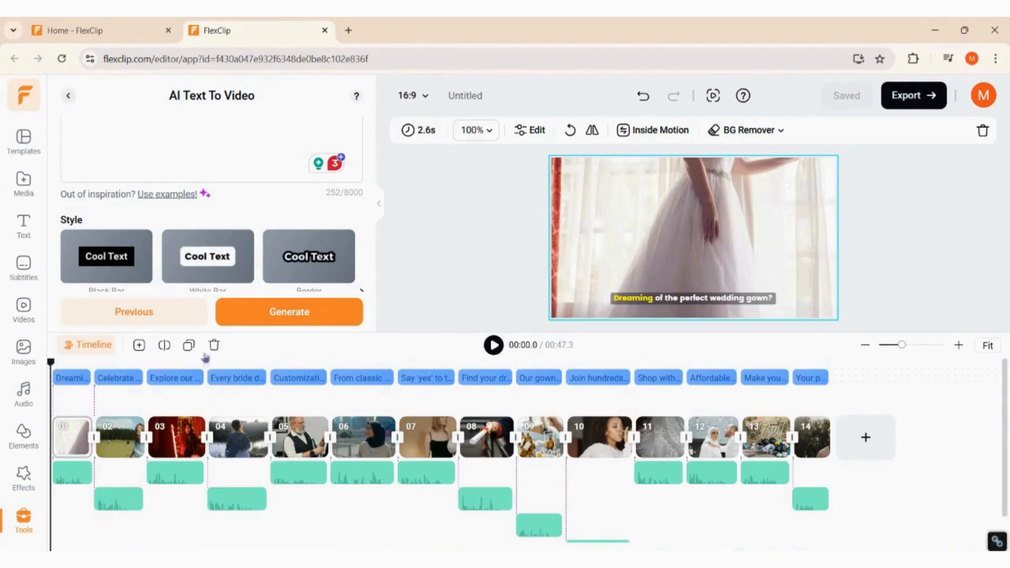
click(493, 353)
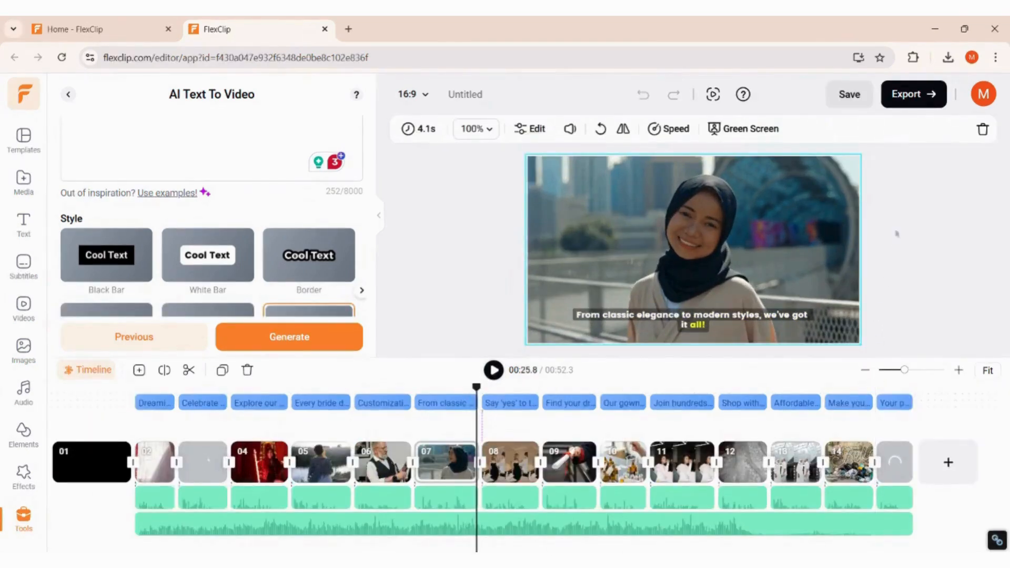
click(914, 94)
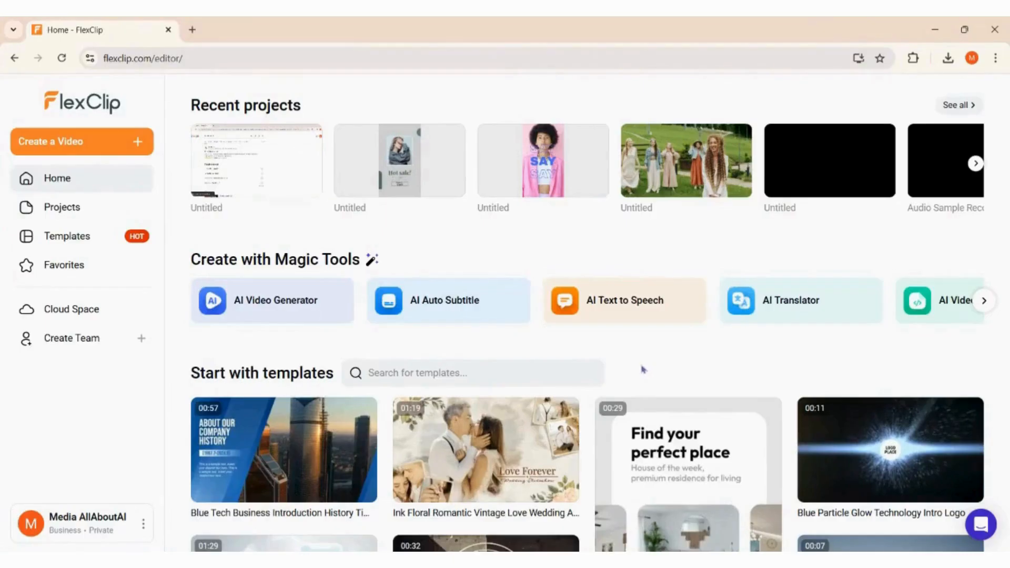
Start a new project from the favourited Fashion Sale template.
click(103, 249)
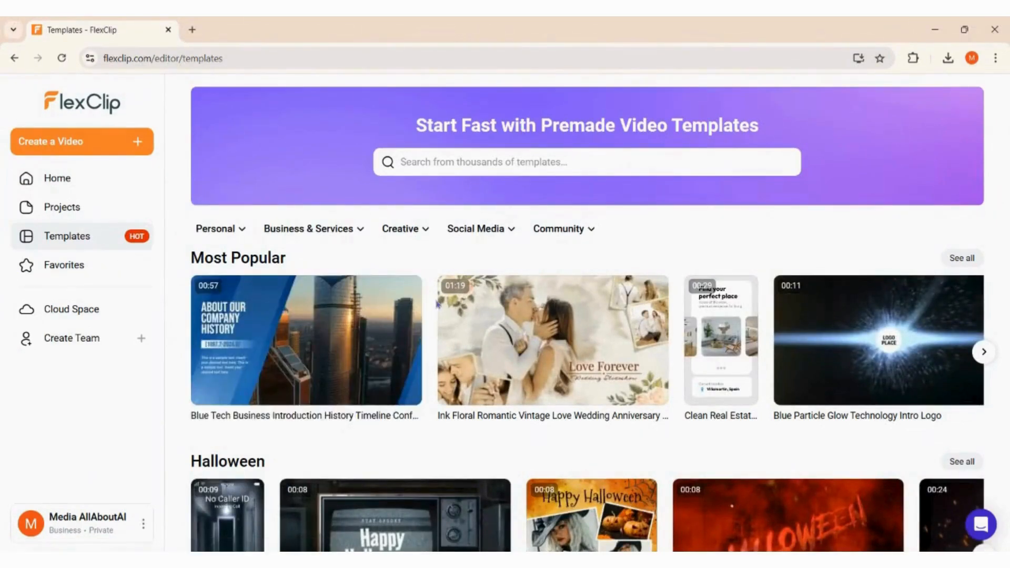
click(127, 273)
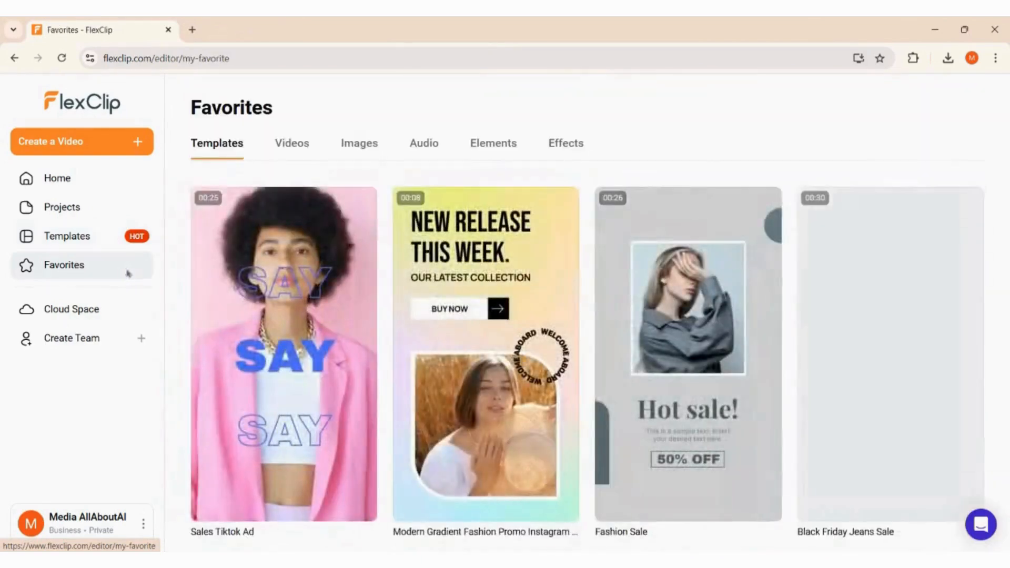
mouse_move(657, 330)
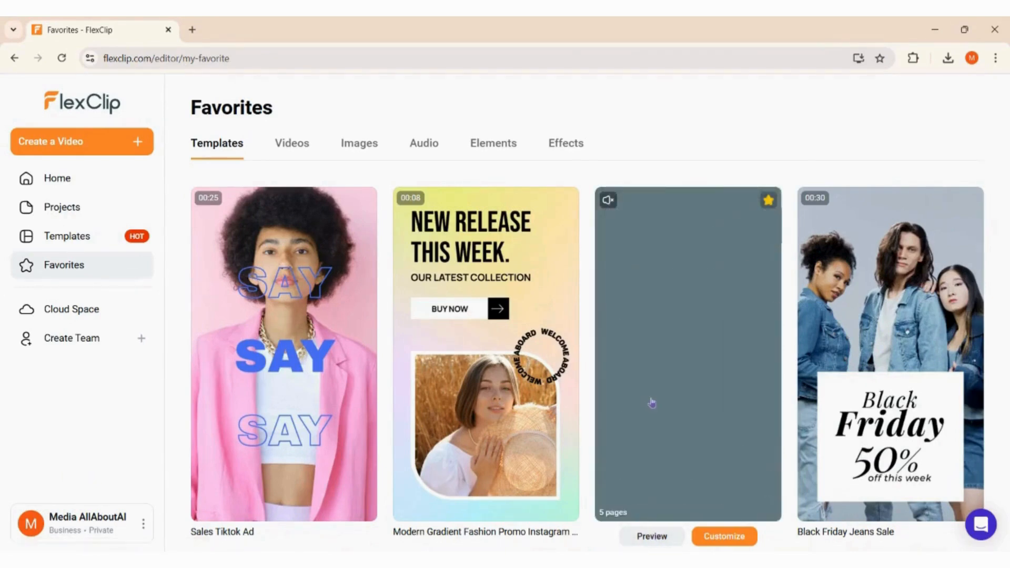
click(733, 536)
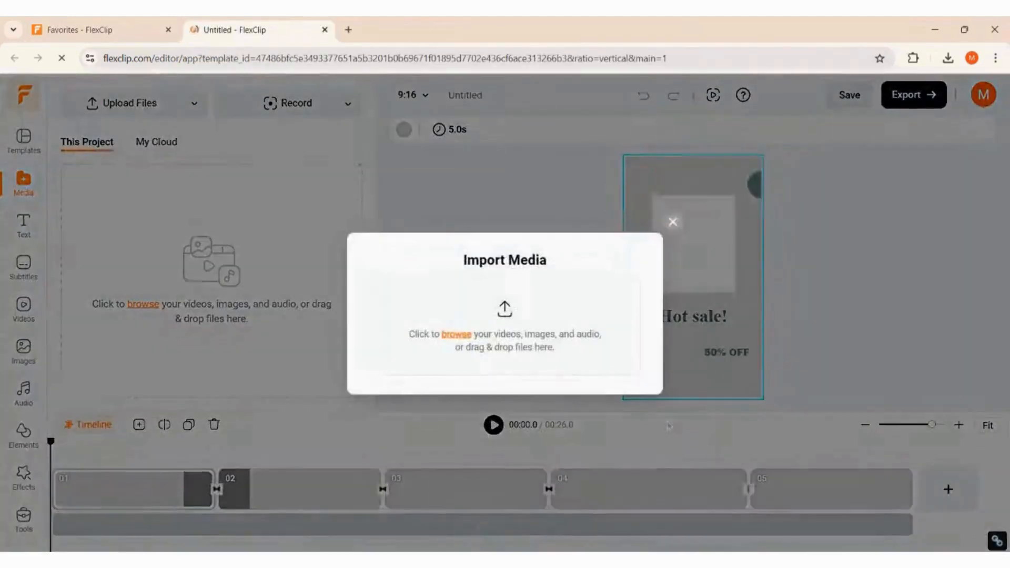
Dismiss the import prompt and, after trying other pinks, give scene 01 a light pink background.
click(675, 223)
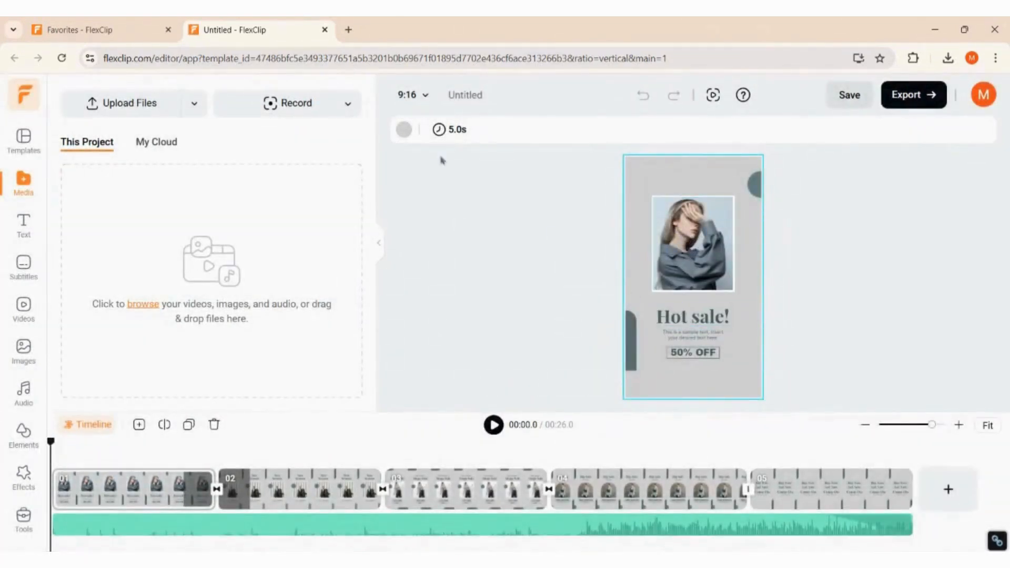
click(404, 130)
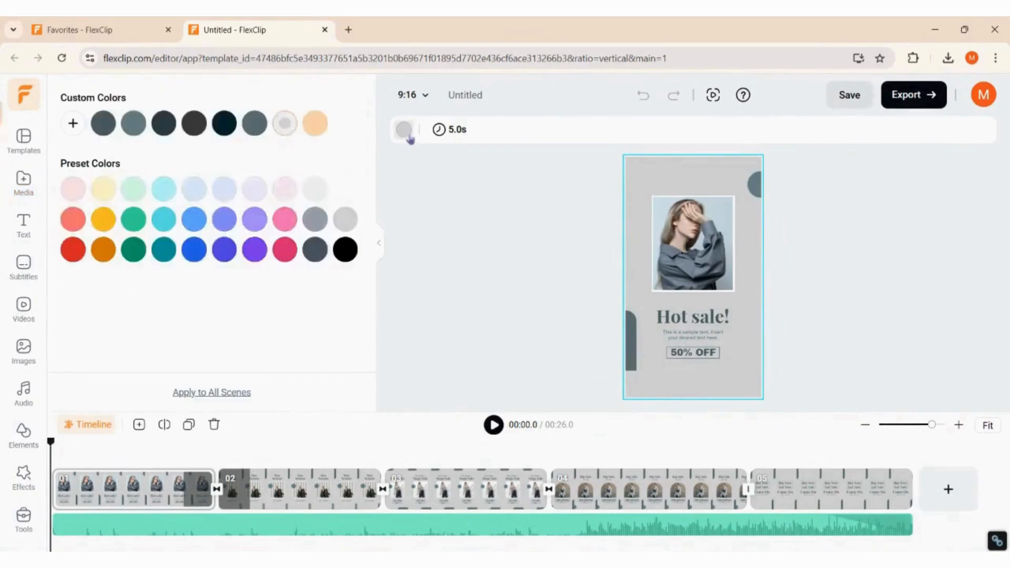
click(285, 218)
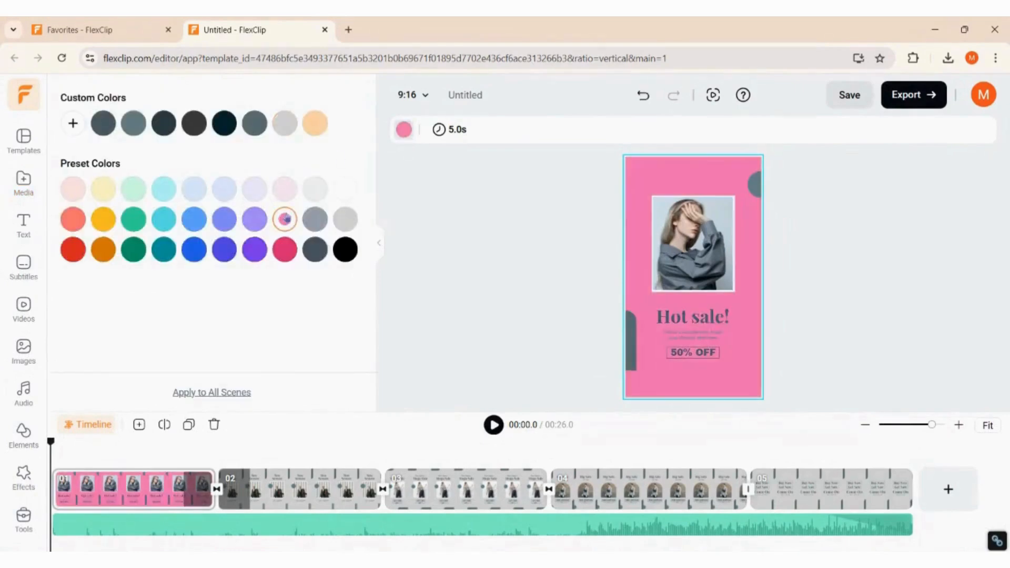
click(286, 250)
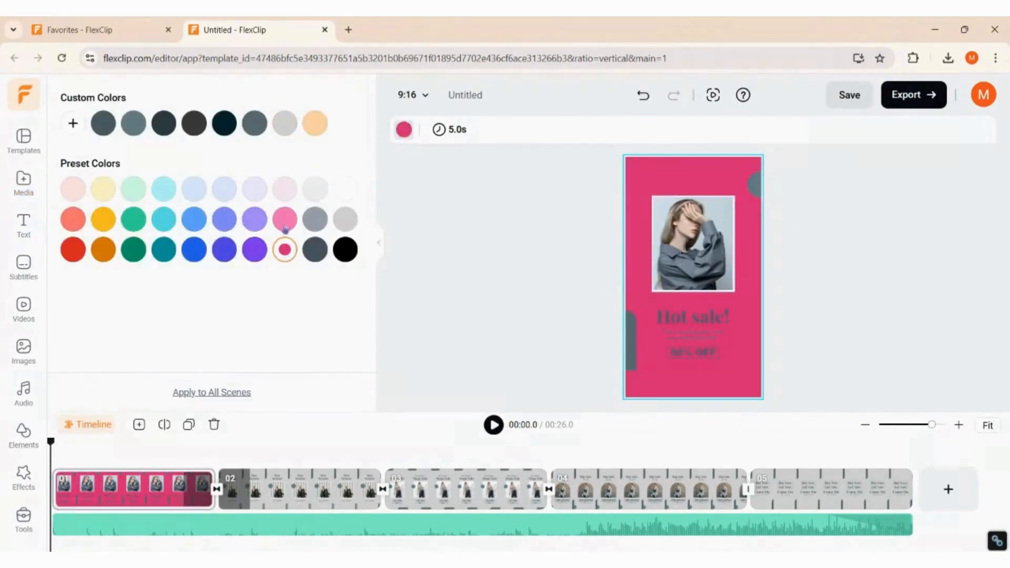
click(285, 225)
click(287, 190)
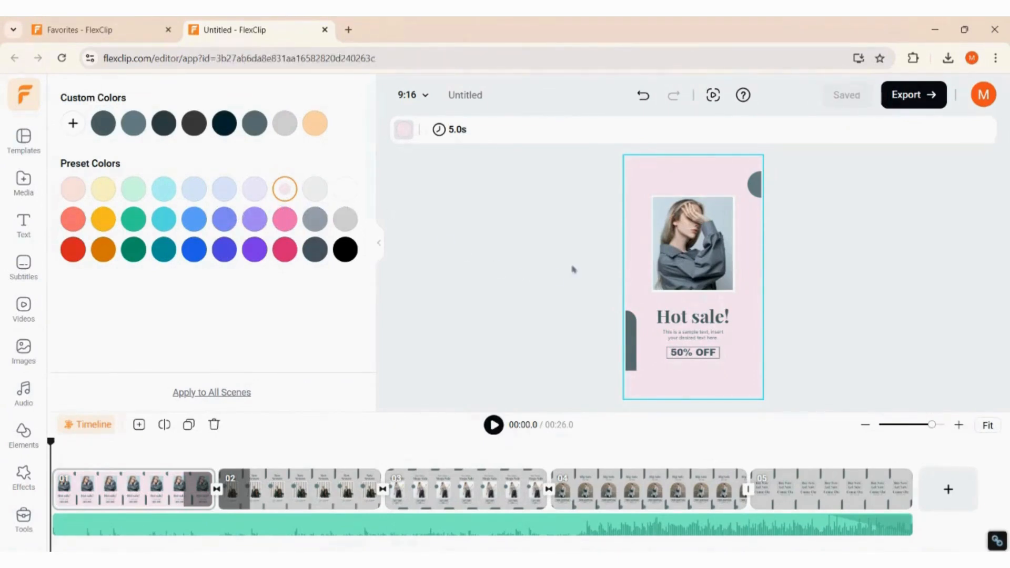
Upload the five Dress Sample PNG images to the project media.
click(701, 260)
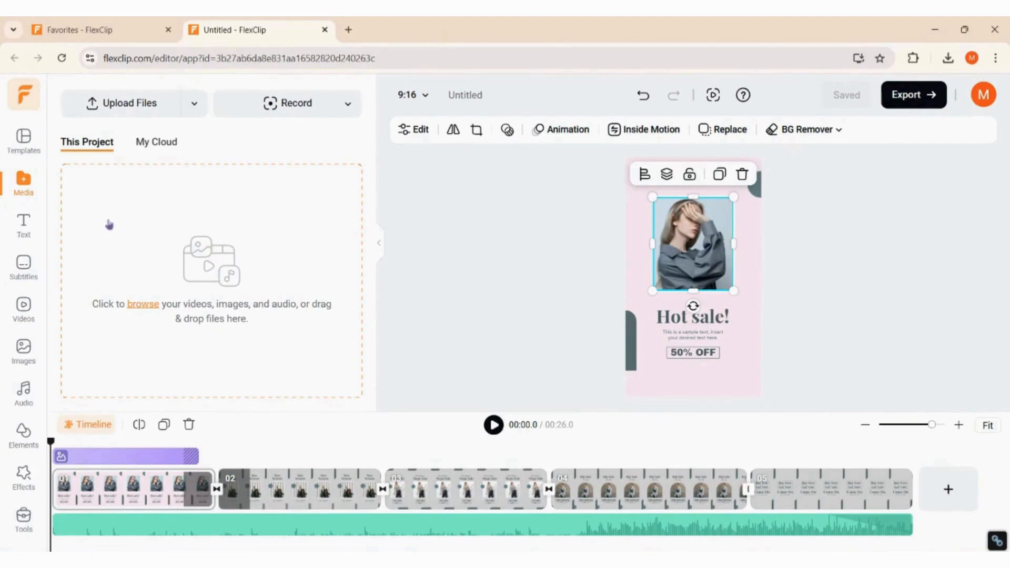
click(137, 112)
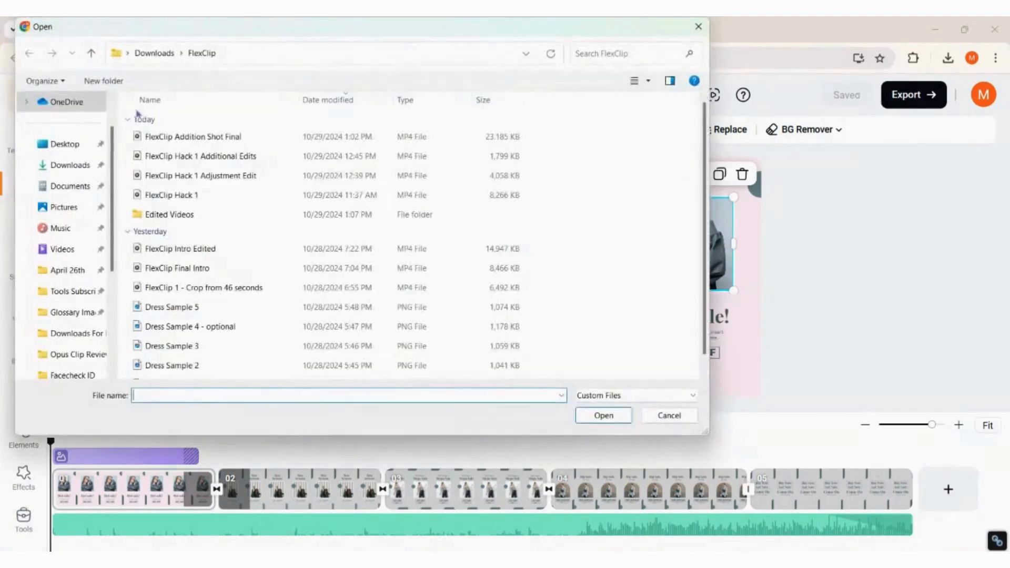
scroll(190, 177, down, 1)
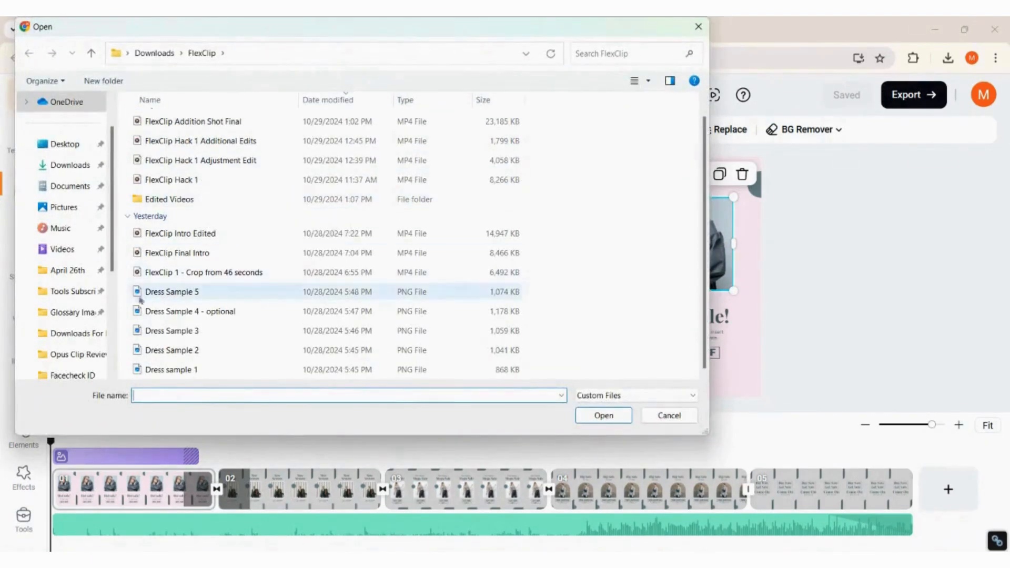
drag(118, 292, 116, 291)
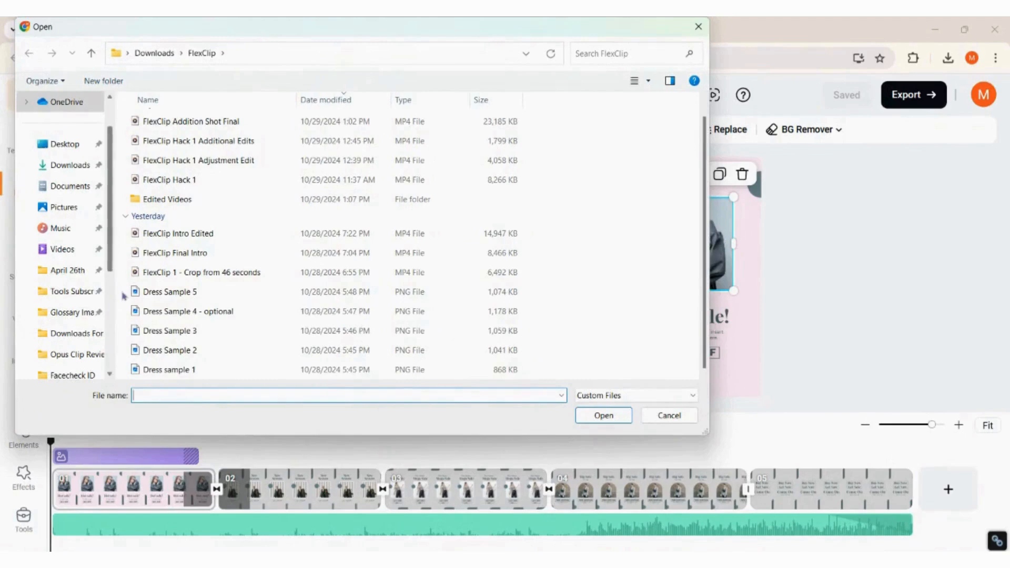
drag(190, 377, 122, 291)
click(604, 415)
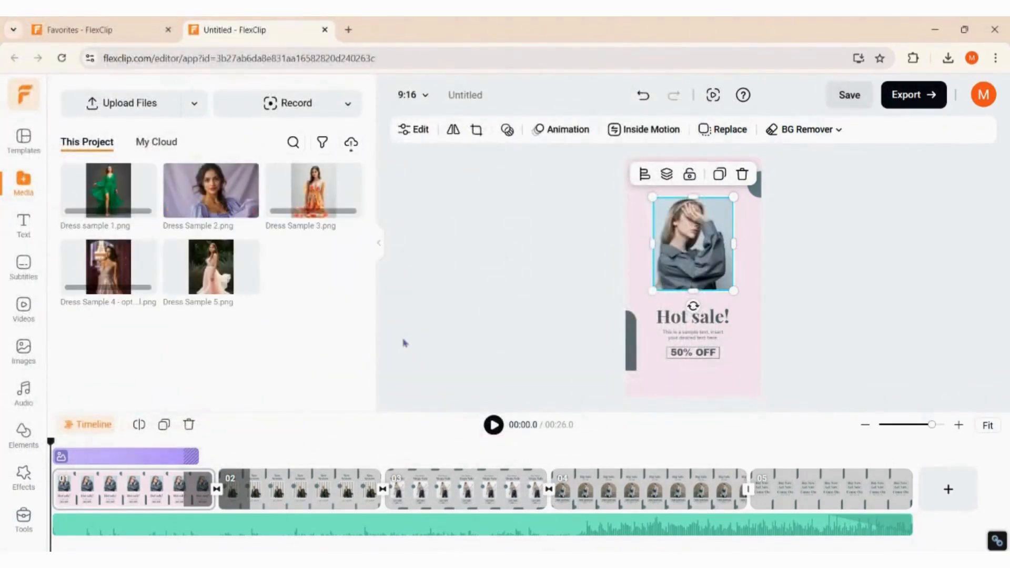
Drop Dress Sample 2 into the first scene's photo frame.
click(216, 204)
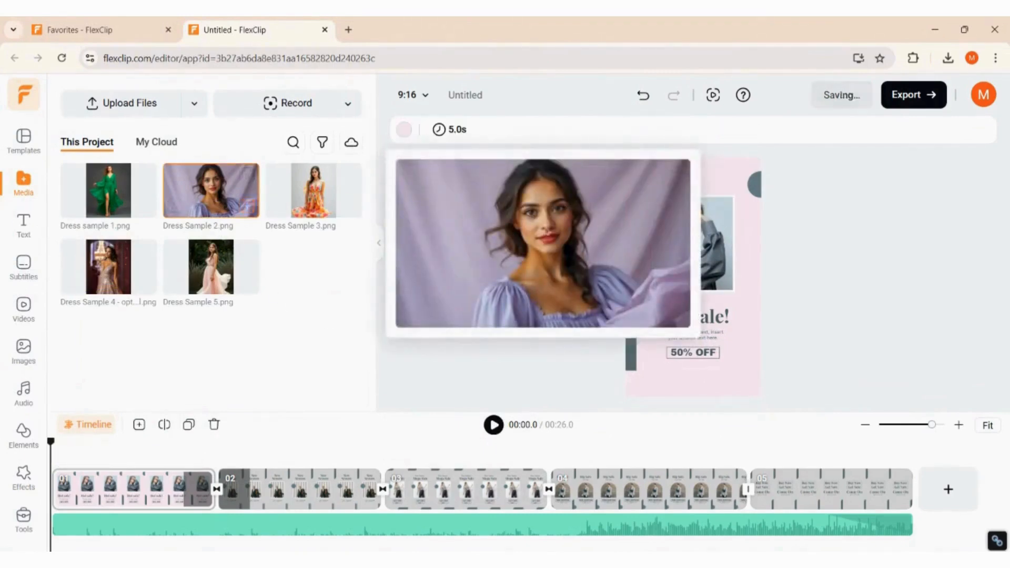
drag(248, 189, 687, 247)
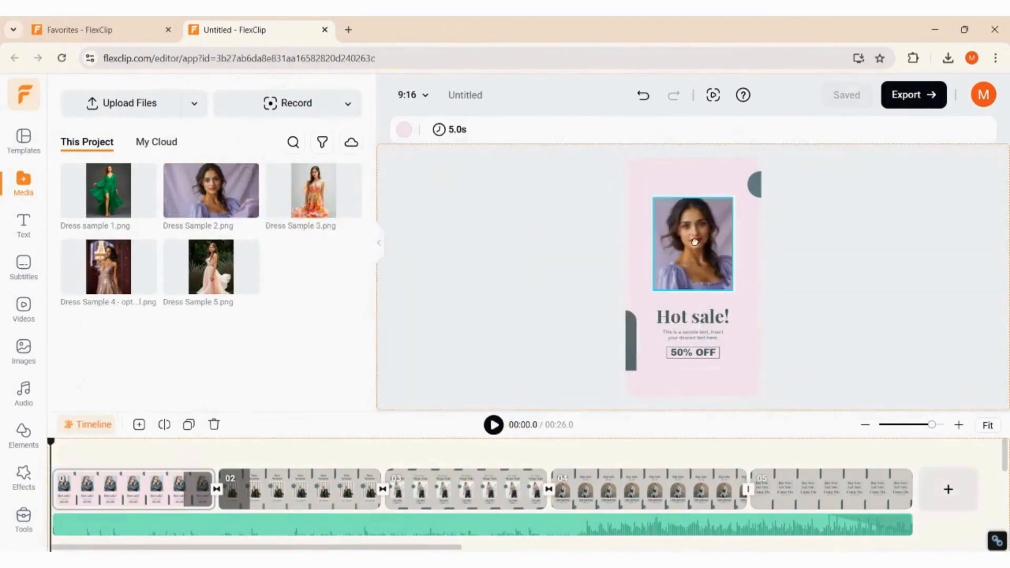
click(699, 335)
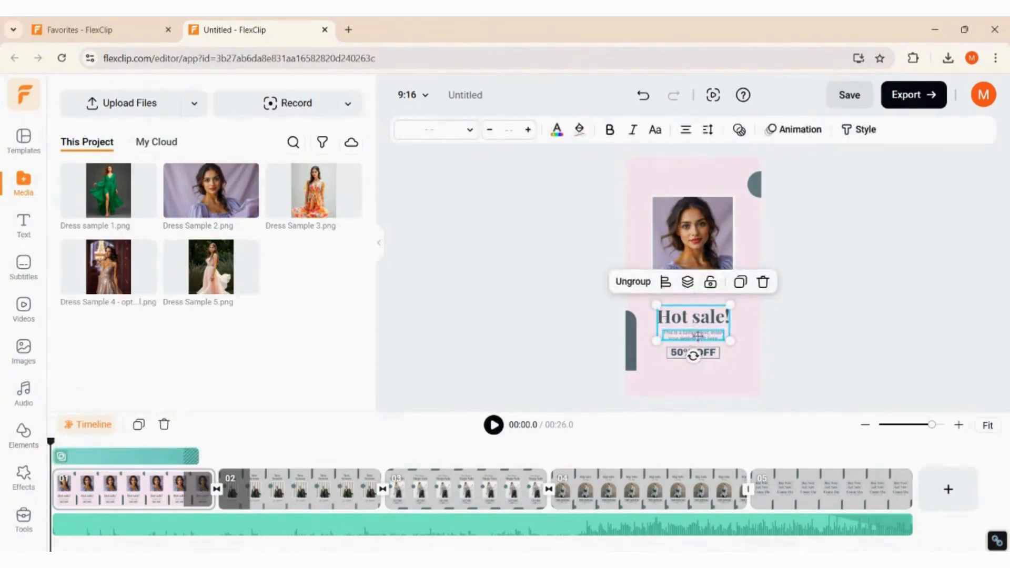
Replace the subtitle under 'Hot sale' with the pasted promotional line.
double_click(699, 336)
key(BackSpace)
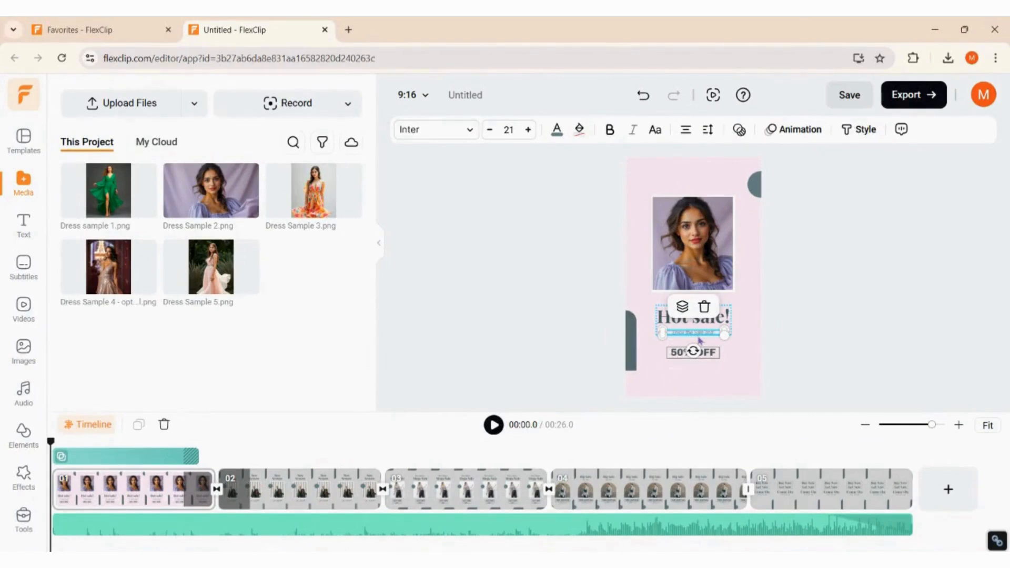
text(Enjoy the sale and Make the order)
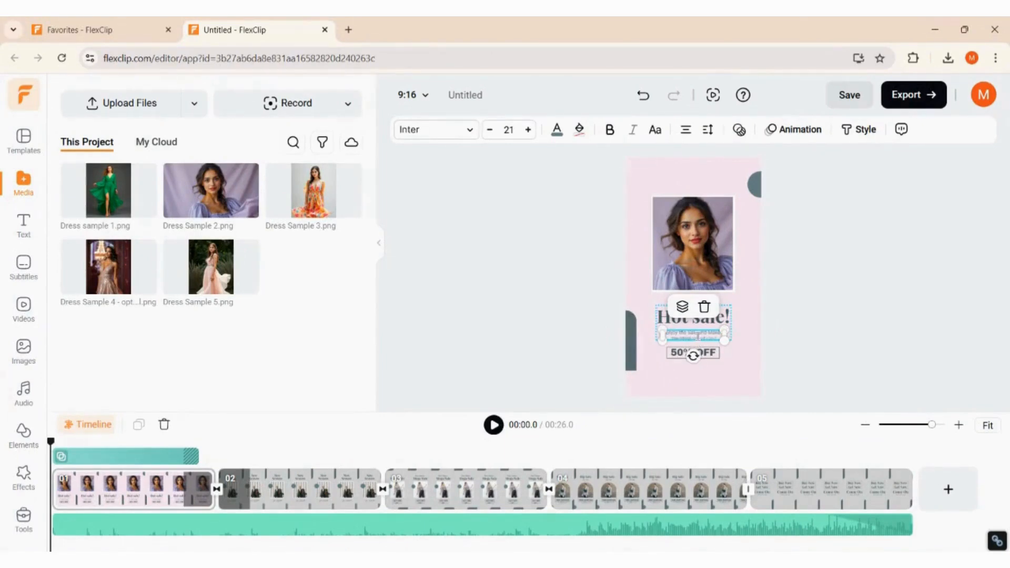
Give scene 02 a light pink background and replace its photo with Dress sample 1.
text(!!)
click(270, 489)
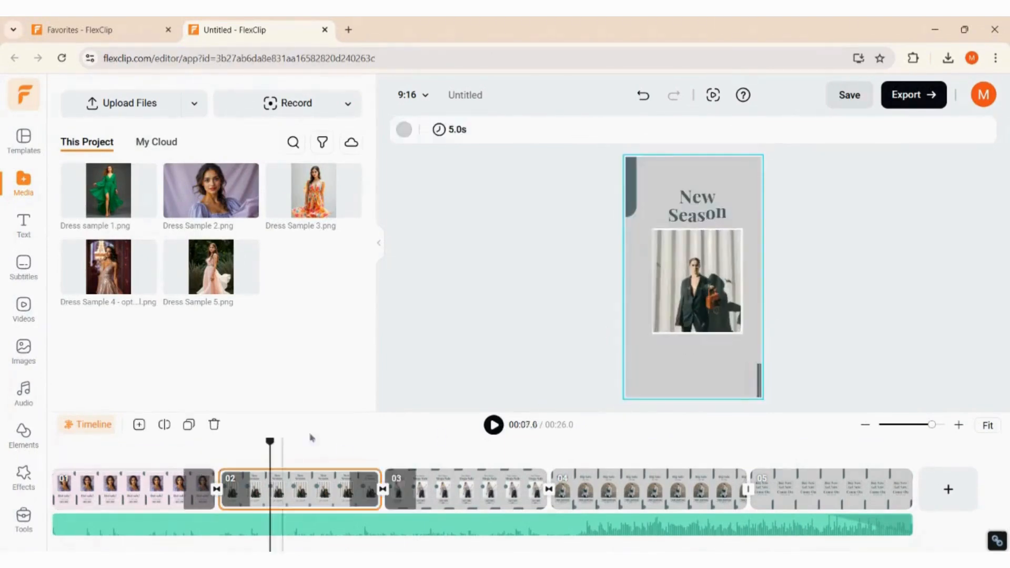
click(405, 129)
click(282, 193)
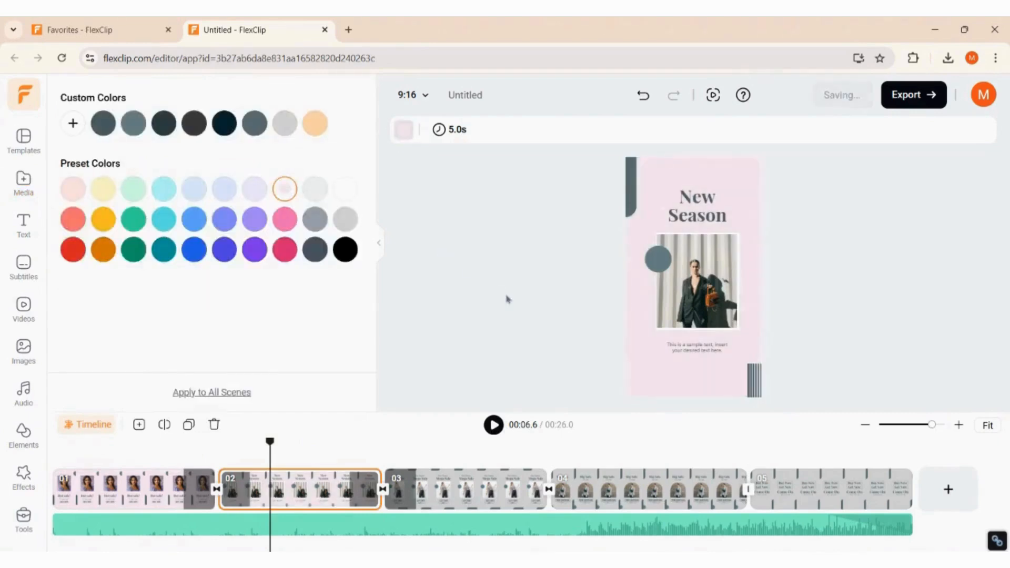
click(684, 278)
drag(108, 190, 706, 290)
click(543, 327)
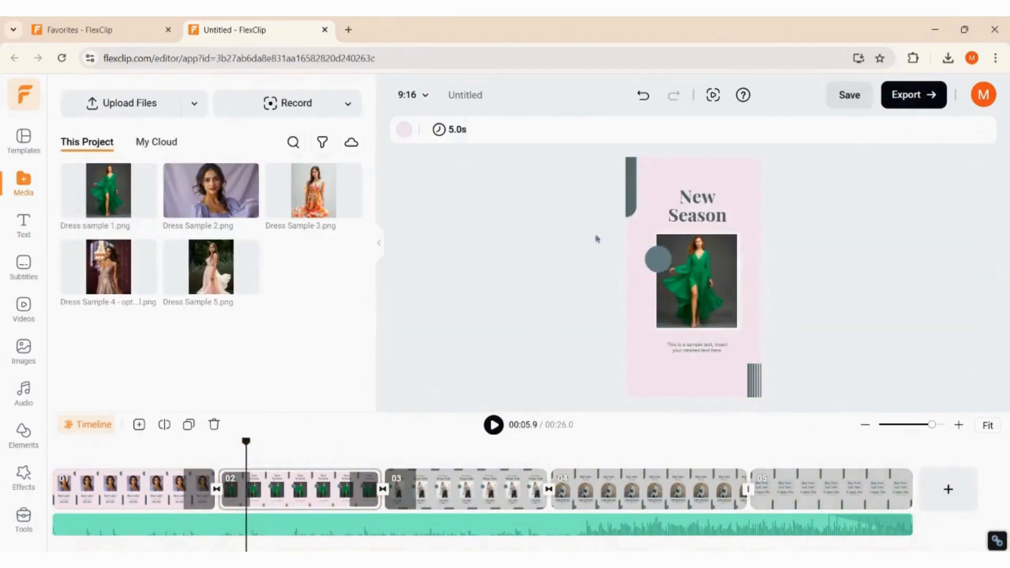
Replace the photos in scenes 03 and 04 with Dress Sample 4 and Dress Sample 5.
click(496, 489)
drag(147, 275, 705, 290)
click(622, 490)
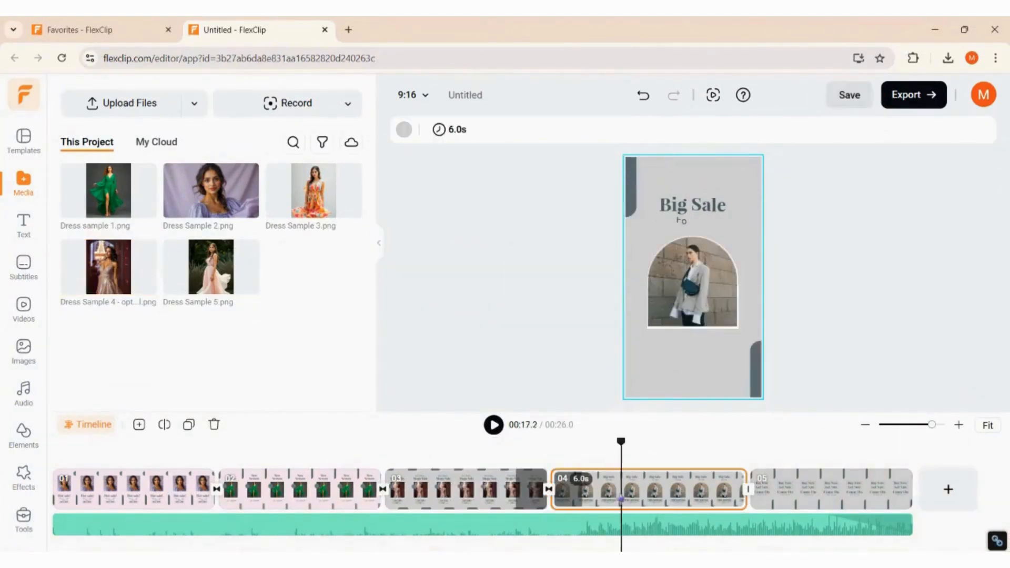
drag(218, 271, 697, 285)
click(828, 491)
Preview the last scenes of the video from scene 04 onward.
click(693, 250)
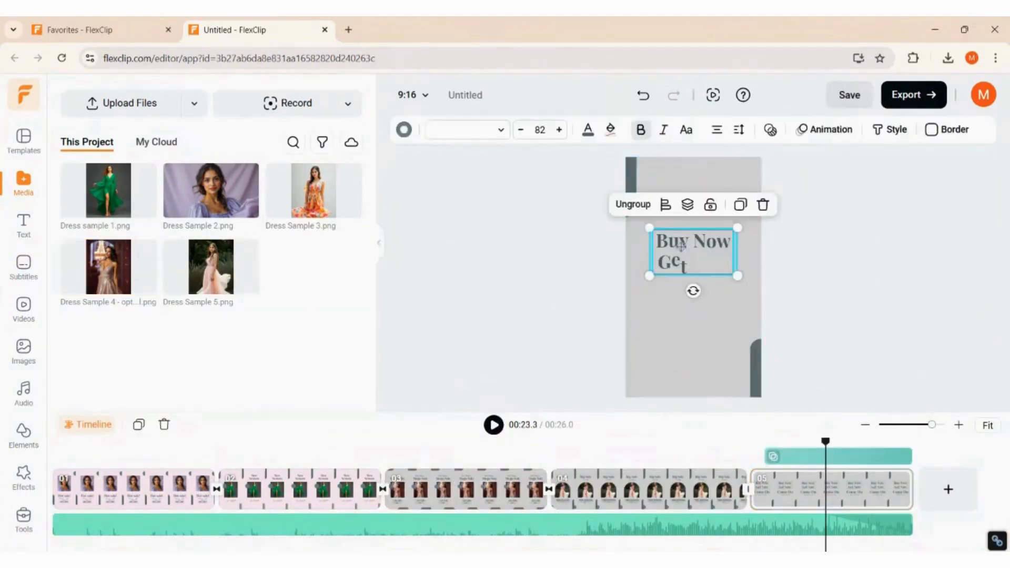
click(733, 443)
click(493, 425)
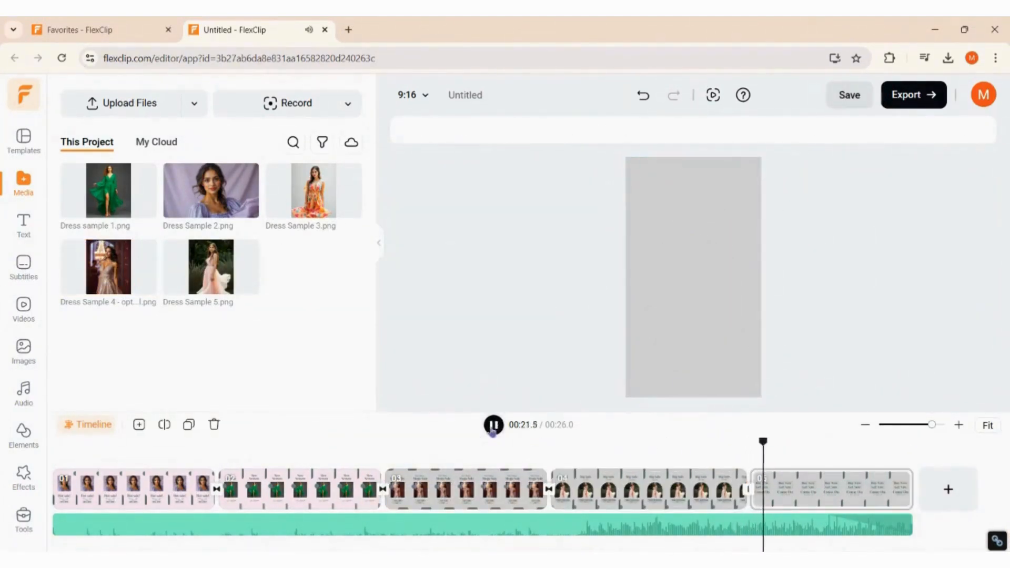
click(493, 429)
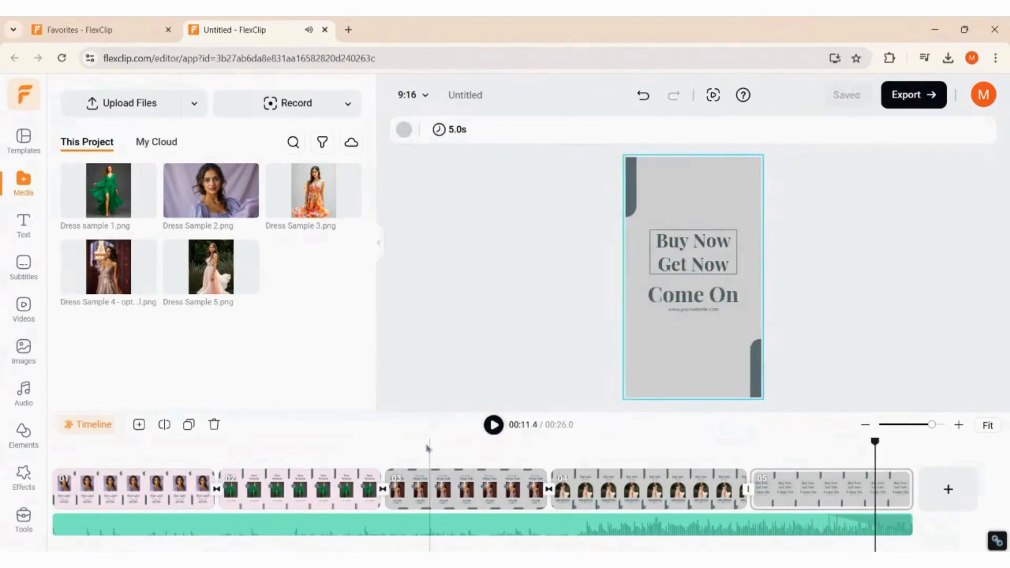
click(396, 446)
Set the backgrounds of scenes 03, 04 and 05 to light pink.
click(447, 488)
click(404, 130)
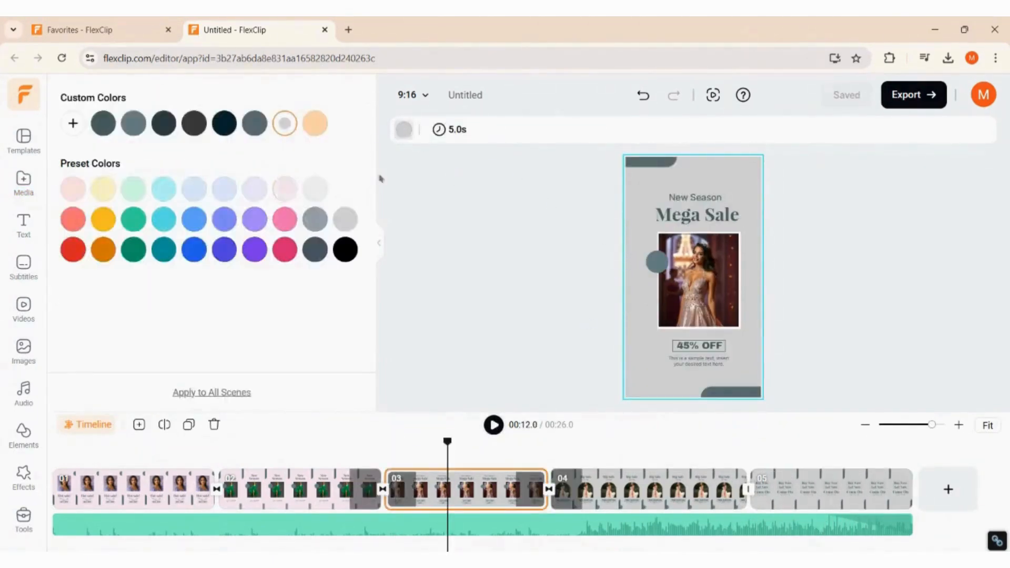
click(283, 192)
click(594, 485)
click(404, 132)
click(404, 130)
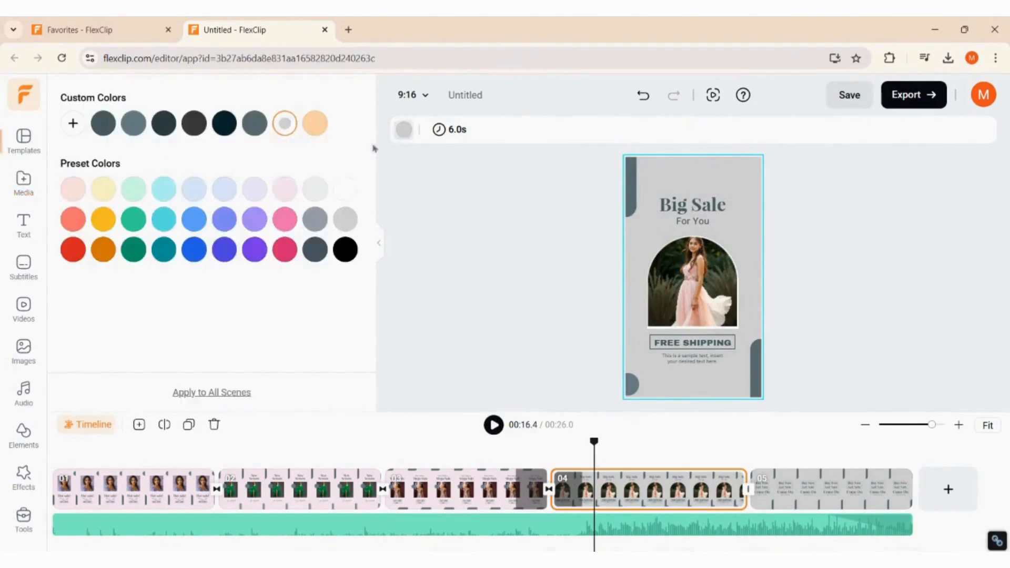
click(784, 486)
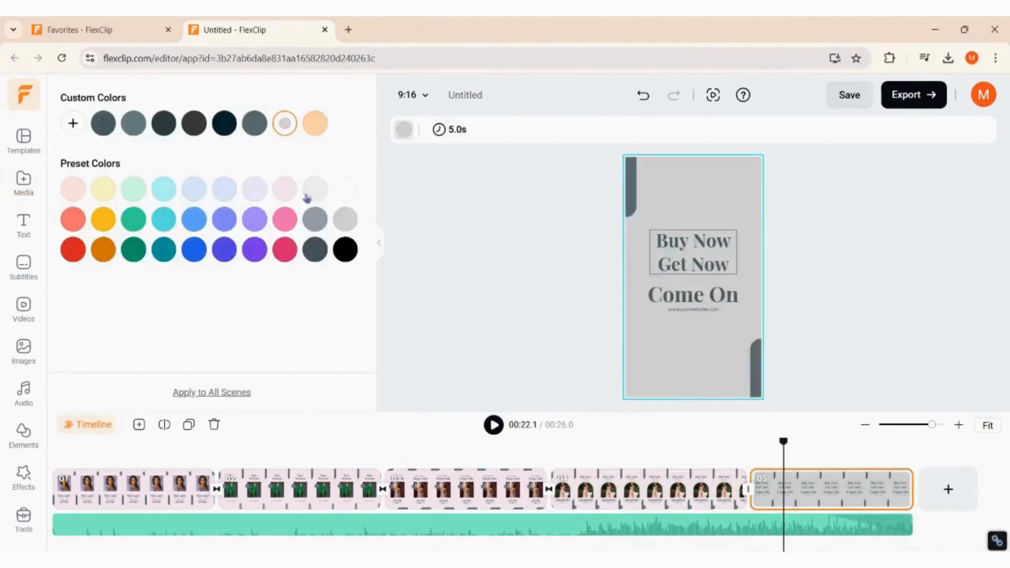
click(285, 188)
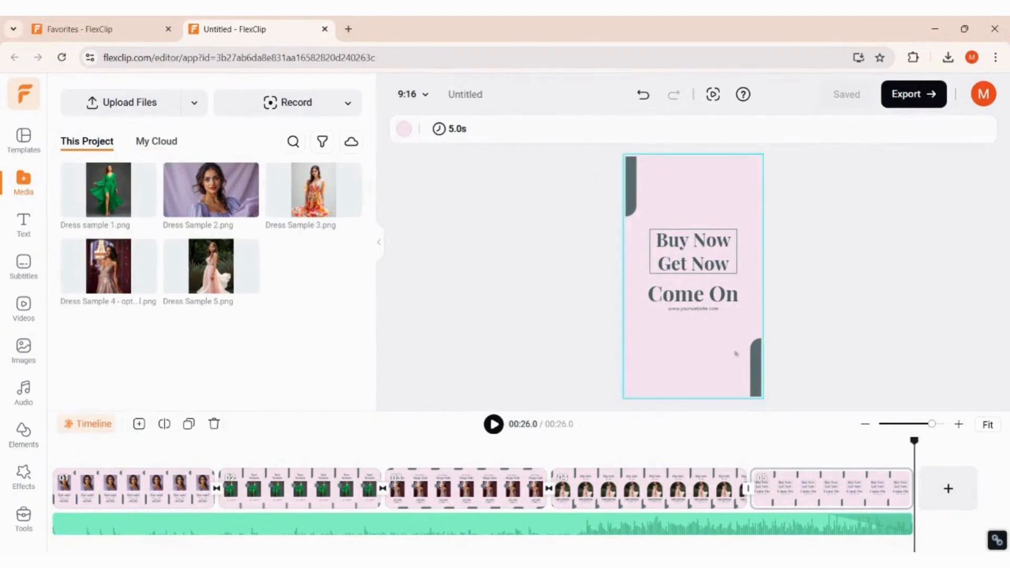
Apply a 1s Zoom animation to the Come On text group in scene 05.
click(695, 295)
click(719, 245)
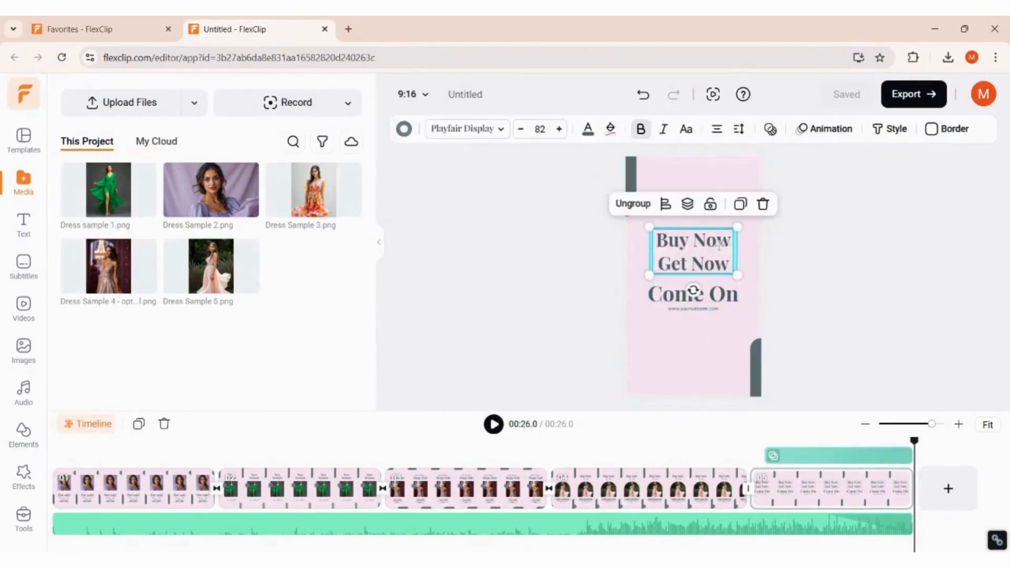
click(723, 293)
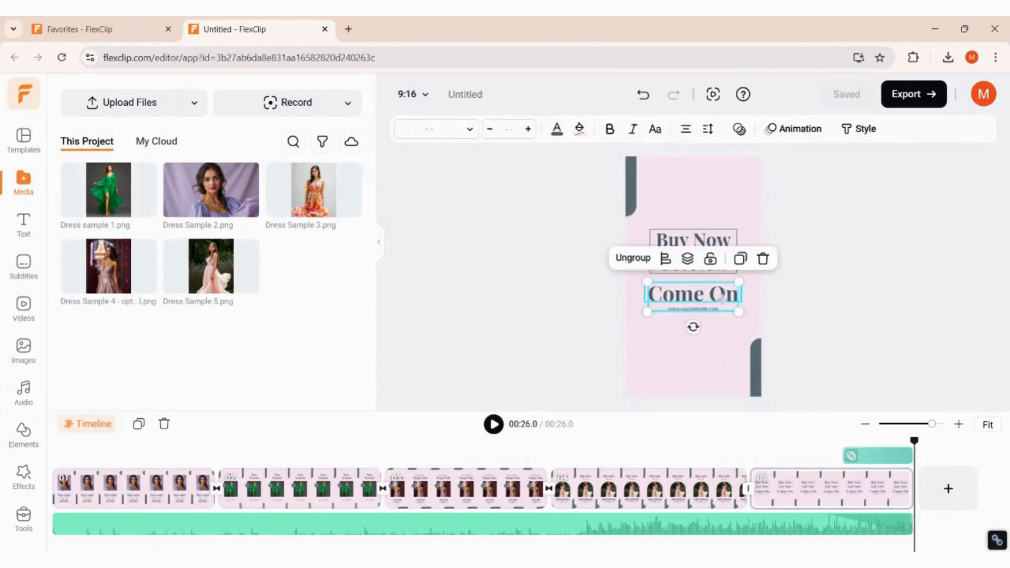
click(825, 129)
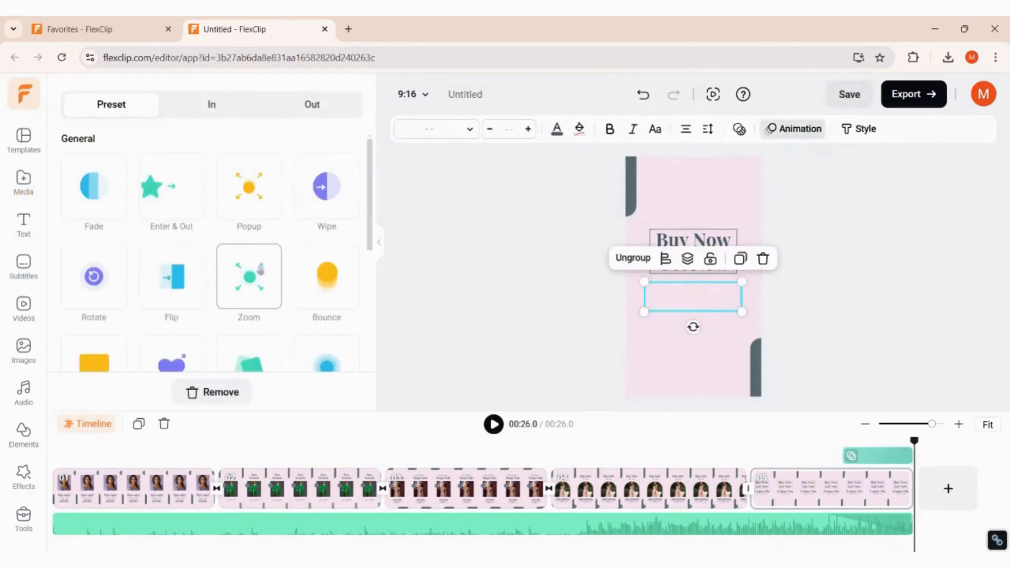
click(258, 265)
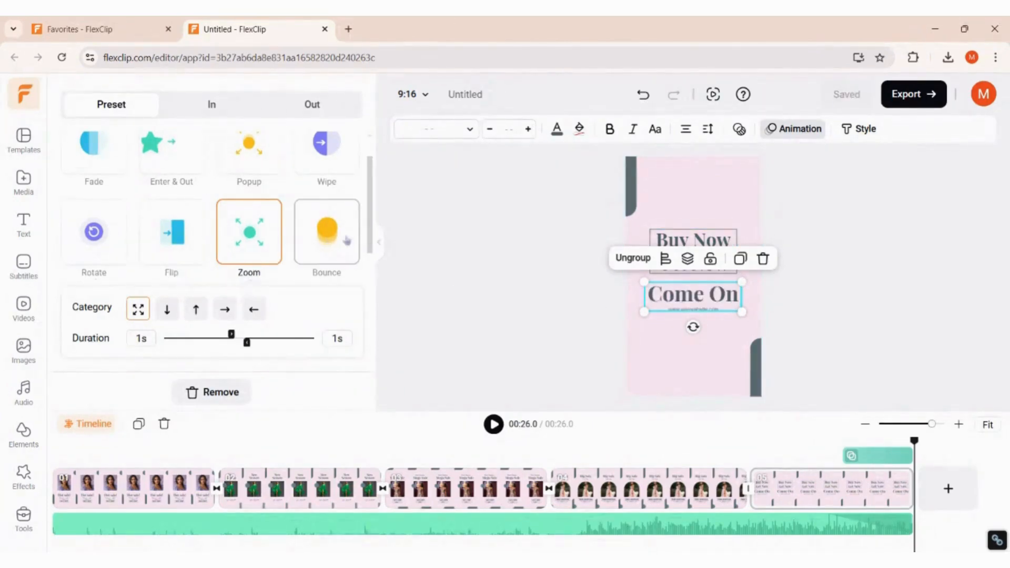
scroll(346, 240, down, 2)
scroll(346, 240, up, 2)
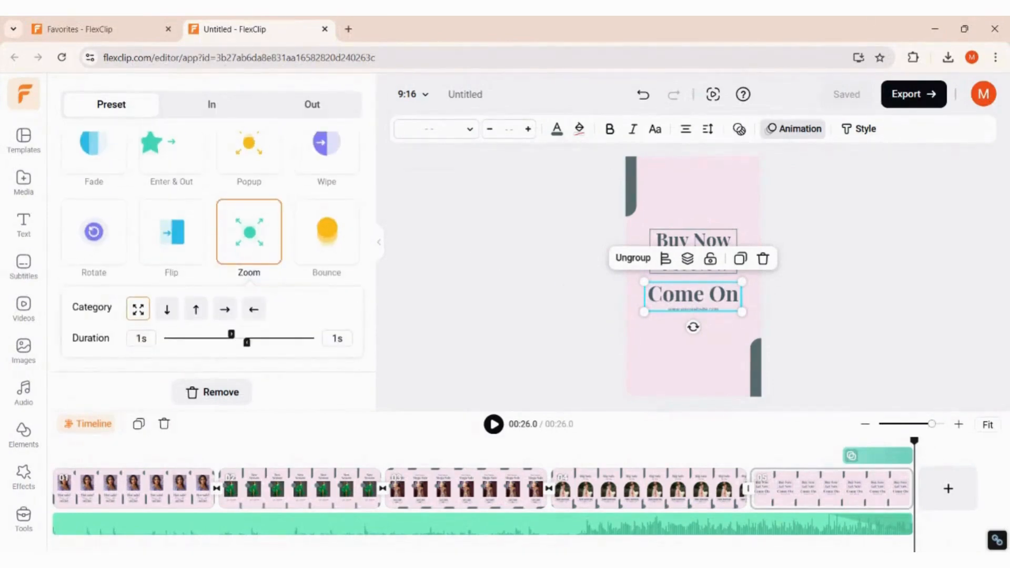
Export the video in 4K at 30fps despite the no-4K-sources warning, then play it.
click(927, 107)
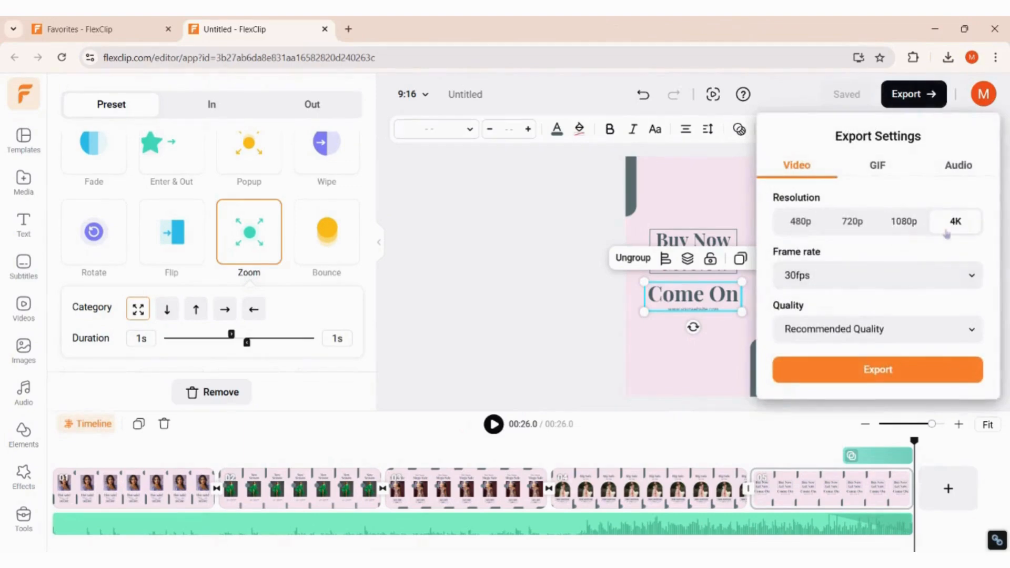
click(900, 379)
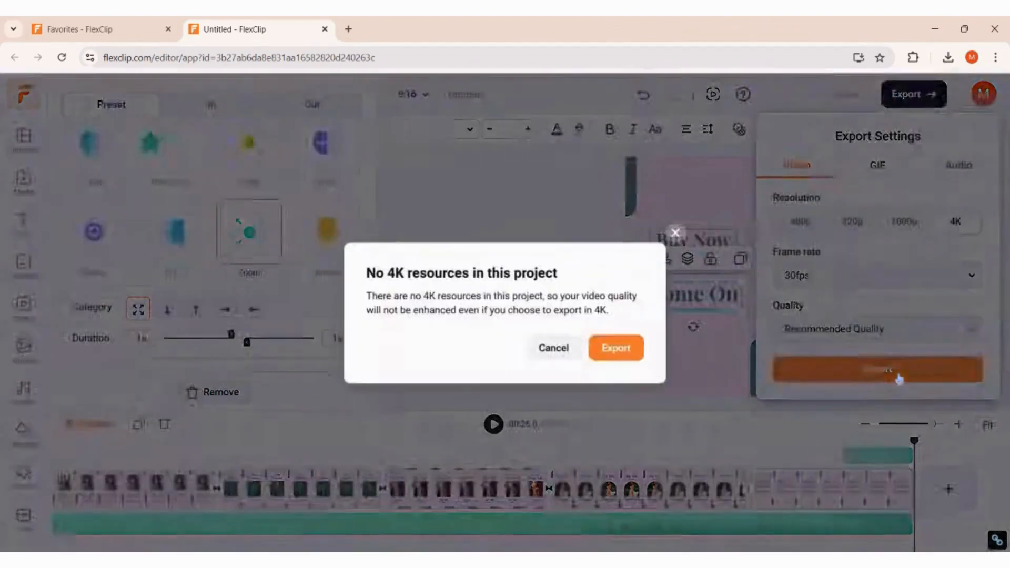
click(624, 355)
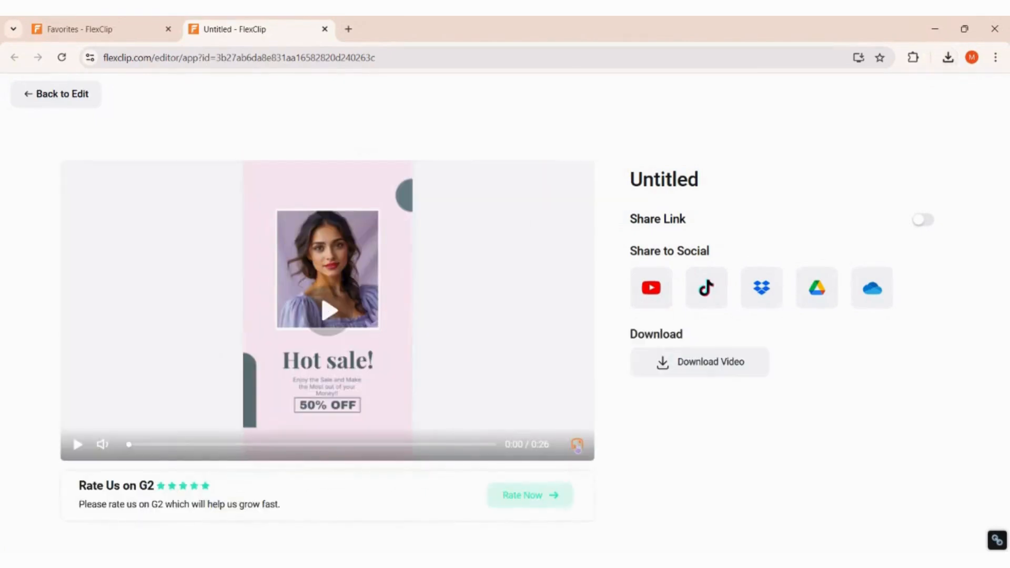
click(578, 445)
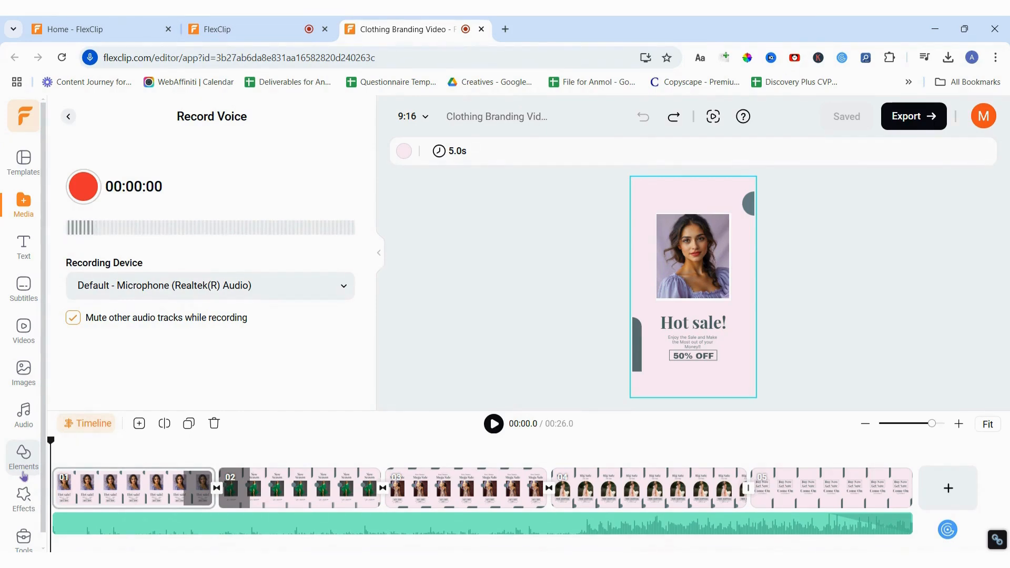
Preview Funk That Feelings Instrumental, Bright Days Ahead and Power Of Epic Orchestra (No Choir) music tracks.
click(32, 412)
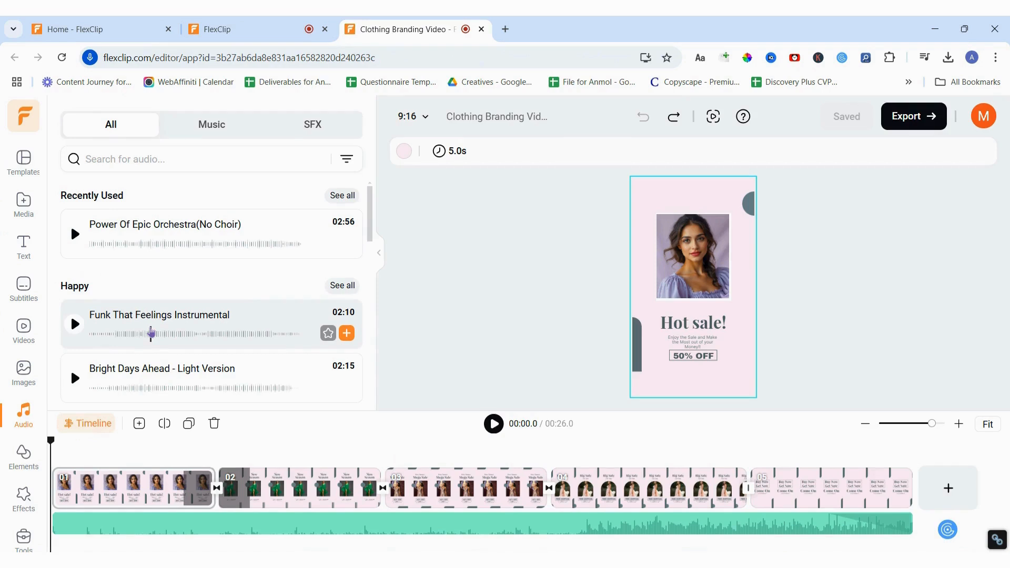
scroll(152, 333, down, 2)
scroll(116, 316, up, 2)
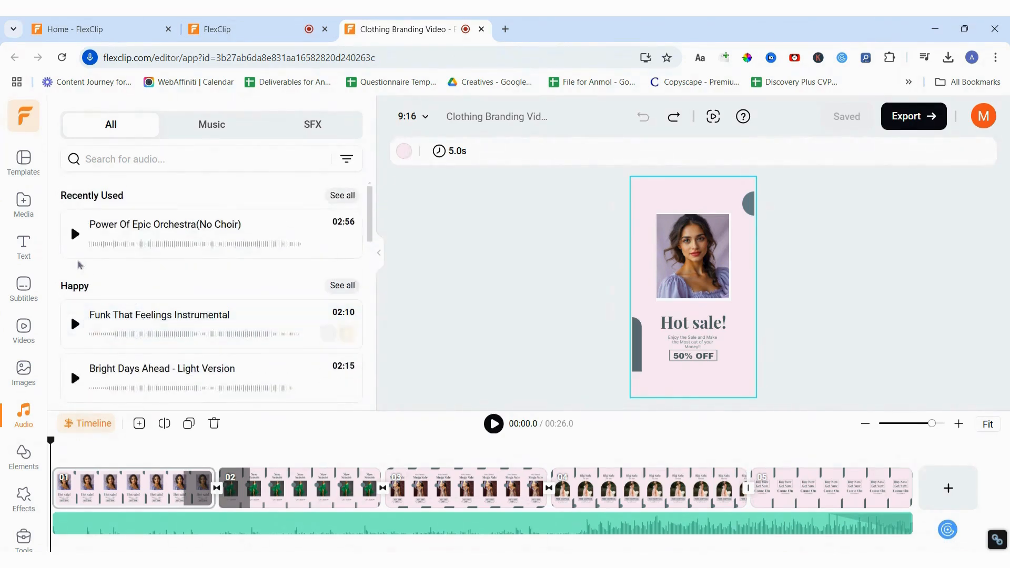
click(74, 324)
click(76, 376)
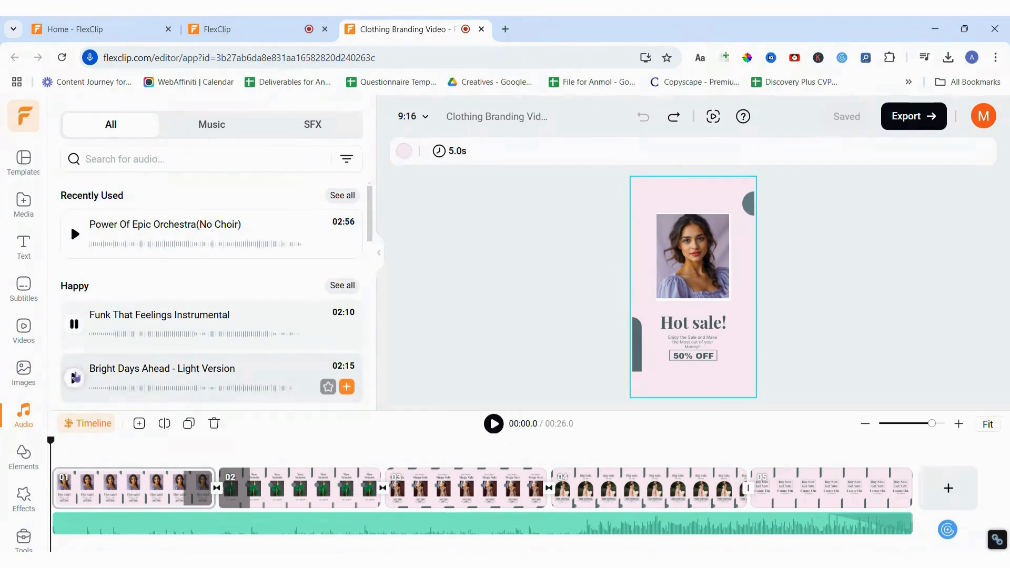
click(76, 378)
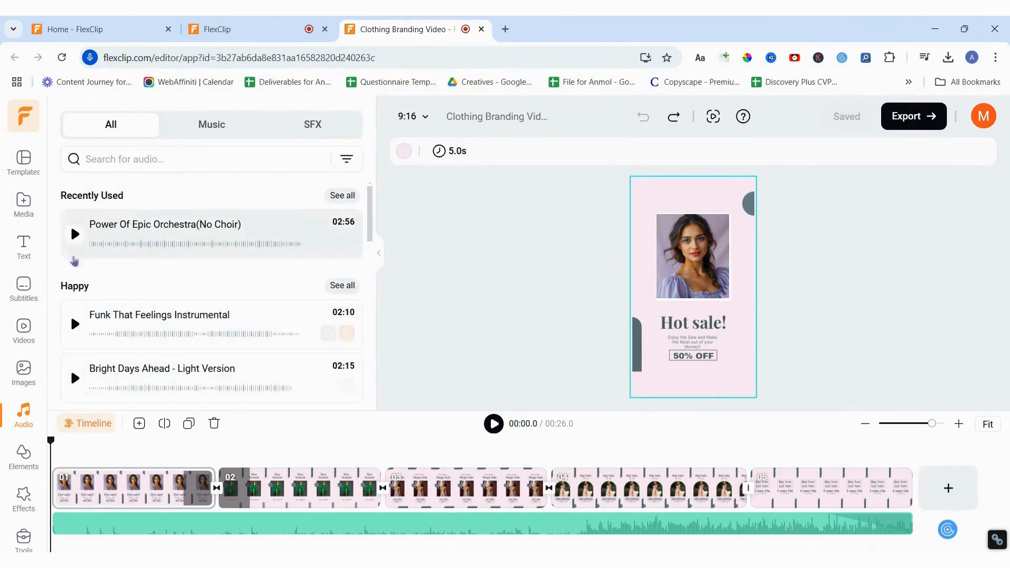
click(75, 236)
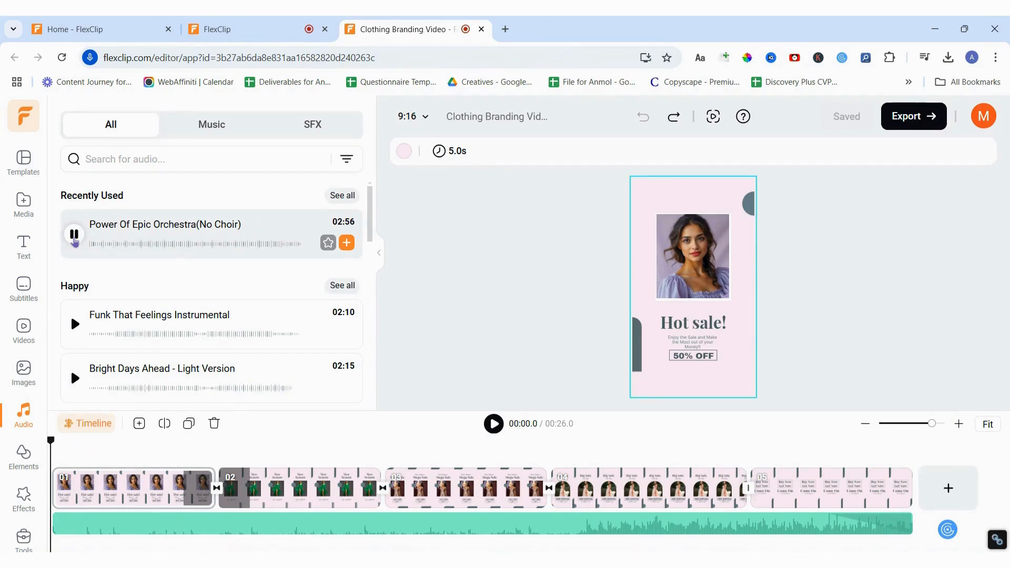
click(74, 234)
Add Power Of Epic Orchestra (No Choir), delete the Pool Party track, and play back.
click(347, 244)
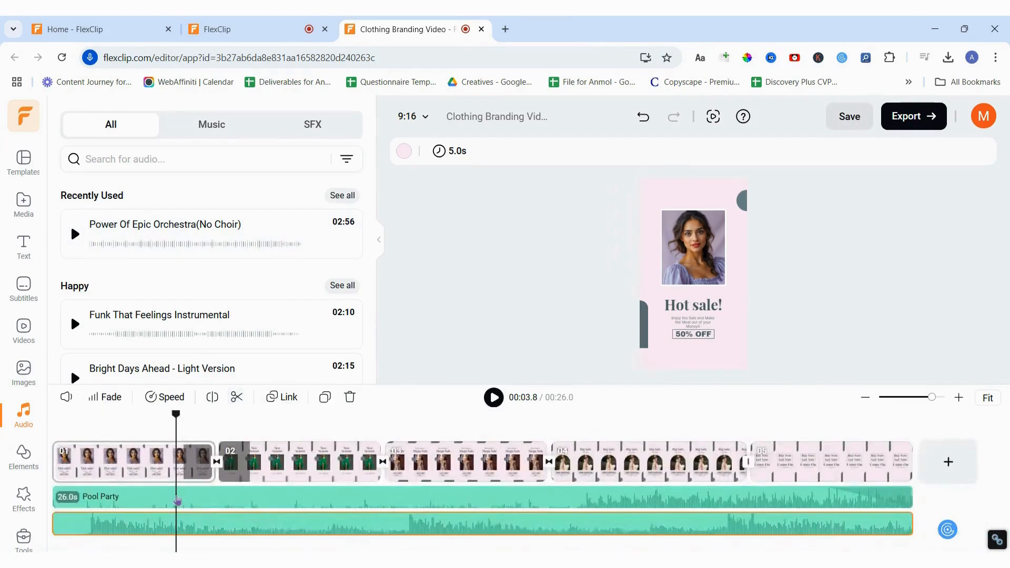
click(177, 500)
key(Delete)
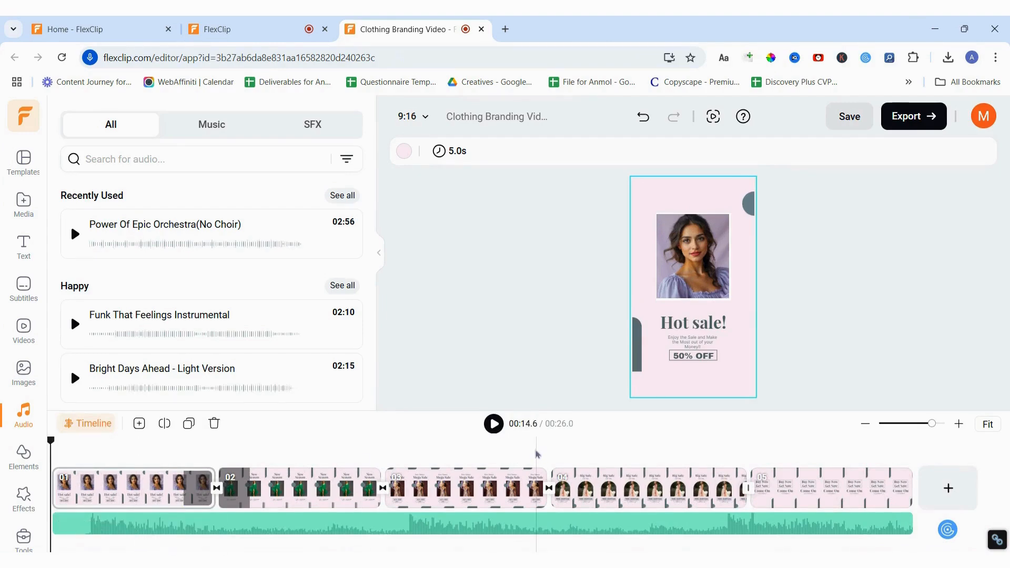
click(494, 424)
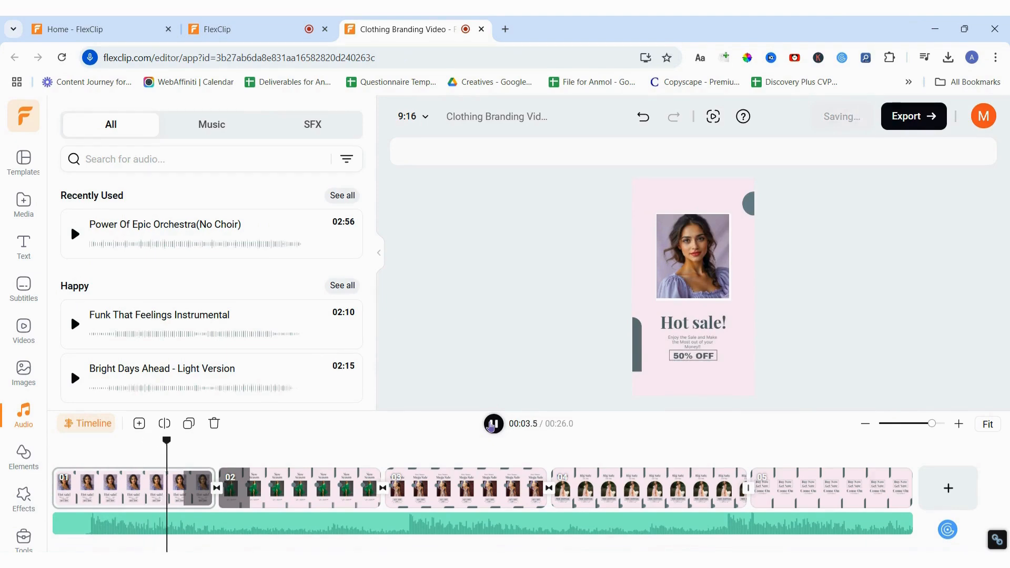
click(493, 424)
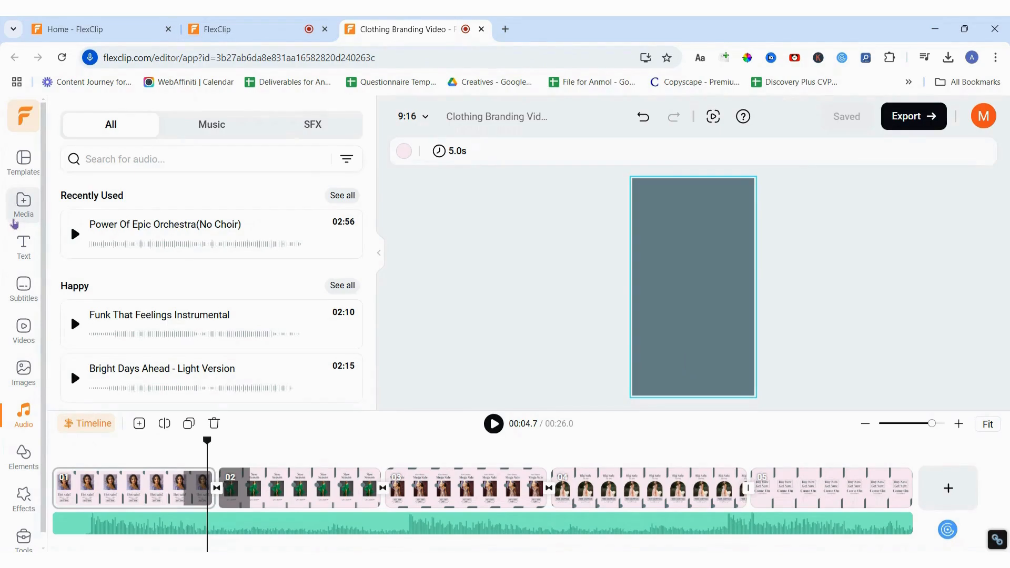
Record a six-second voiceover with Record Voice, place it at the timeline start, and play.
click(14, 223)
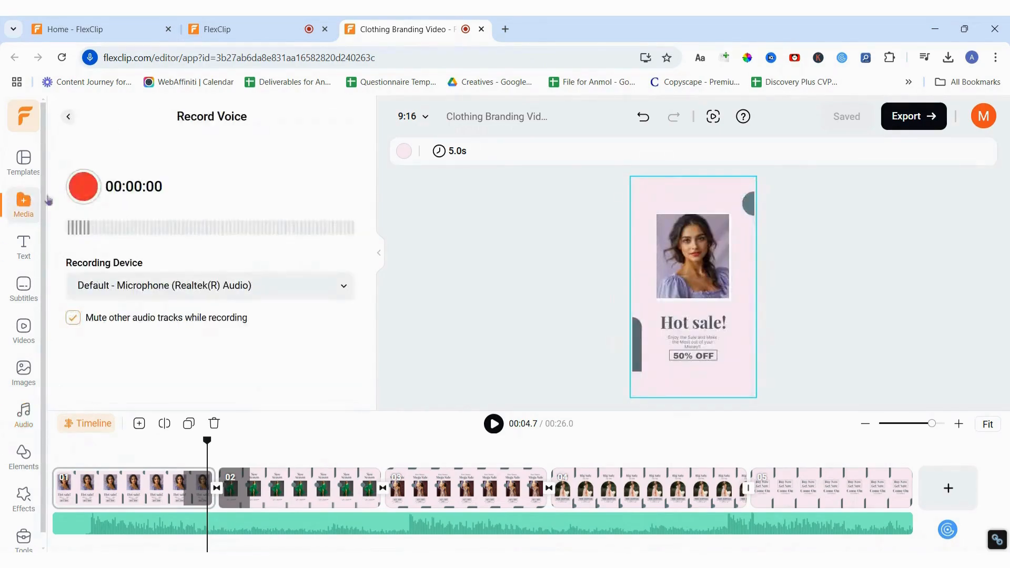
click(69, 117)
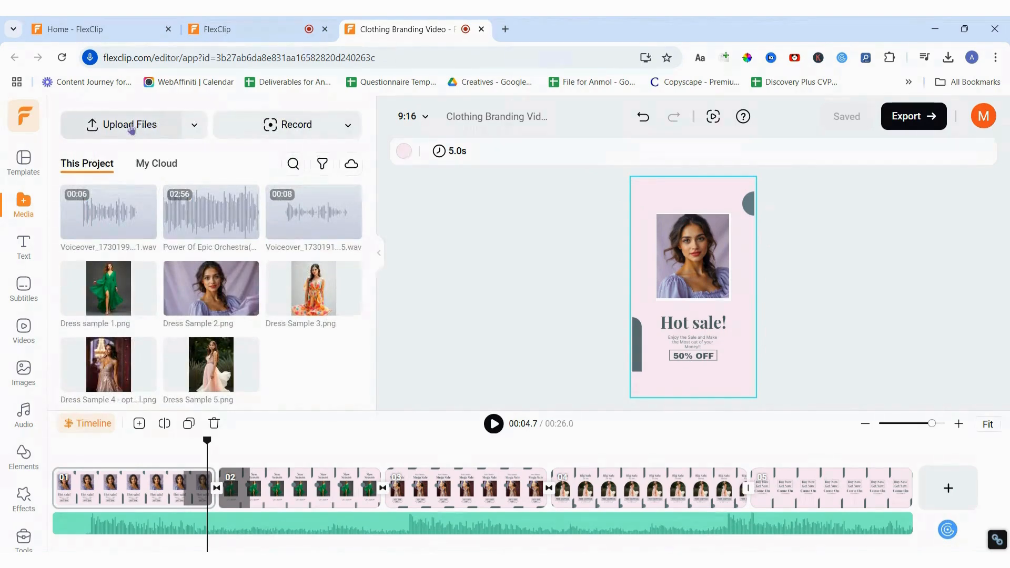
click(267, 127)
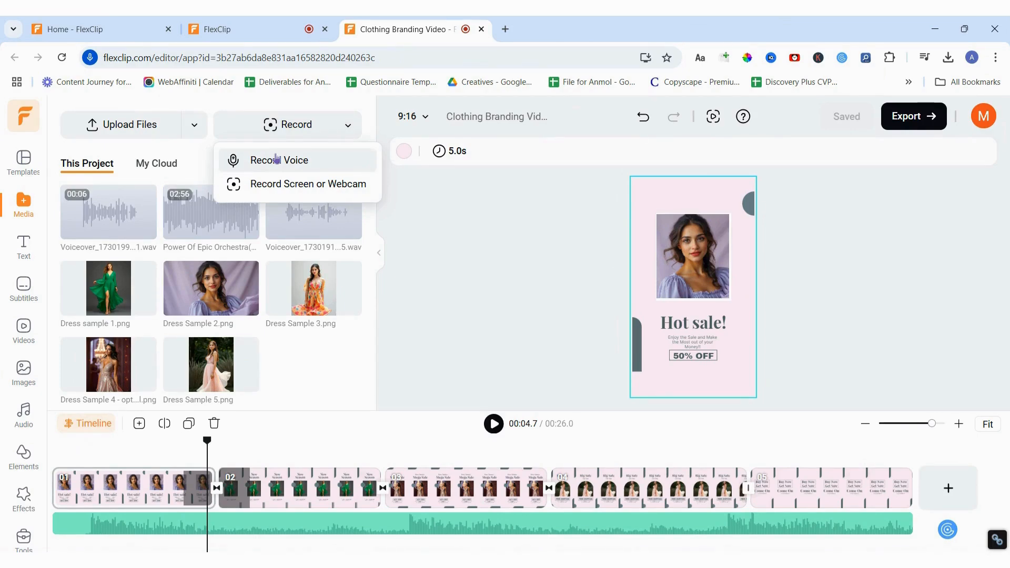
click(276, 159)
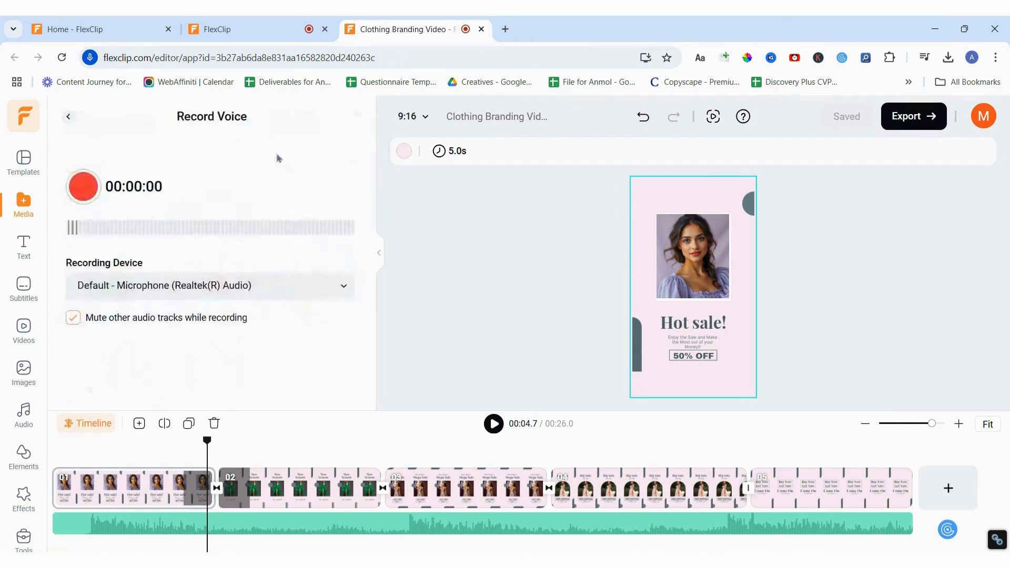
click(83, 186)
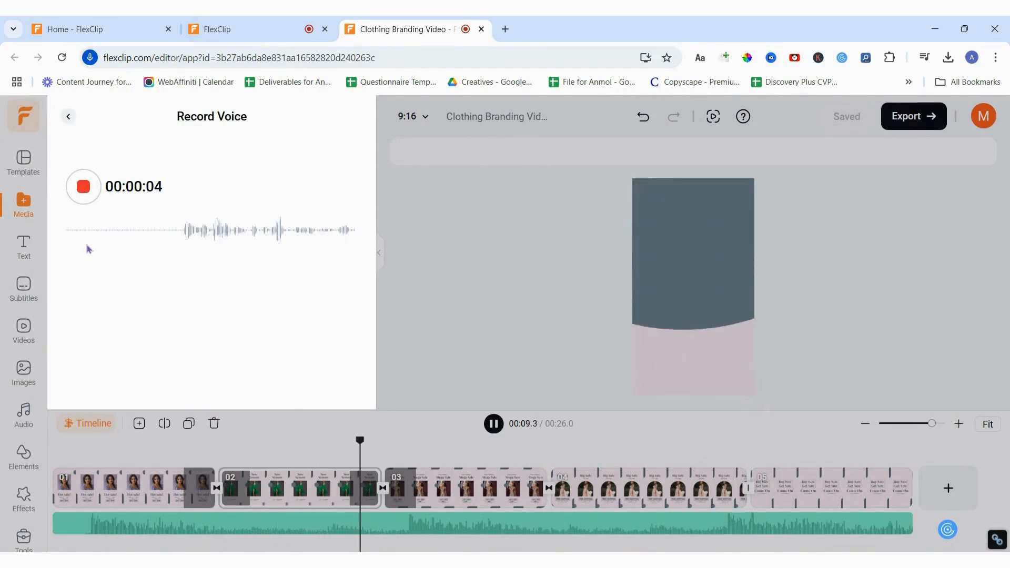
click(83, 186)
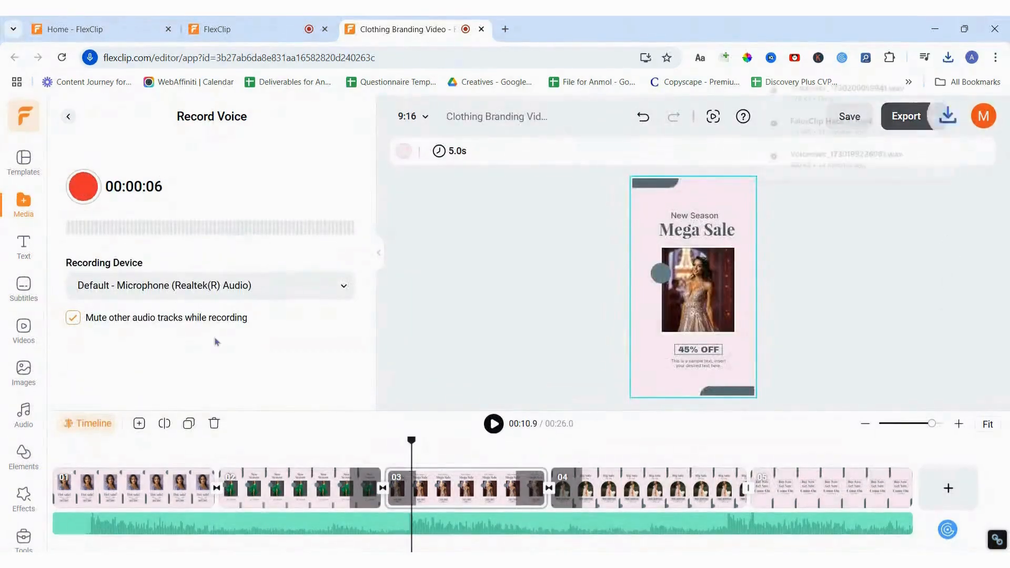
drag(310, 539, 156, 535)
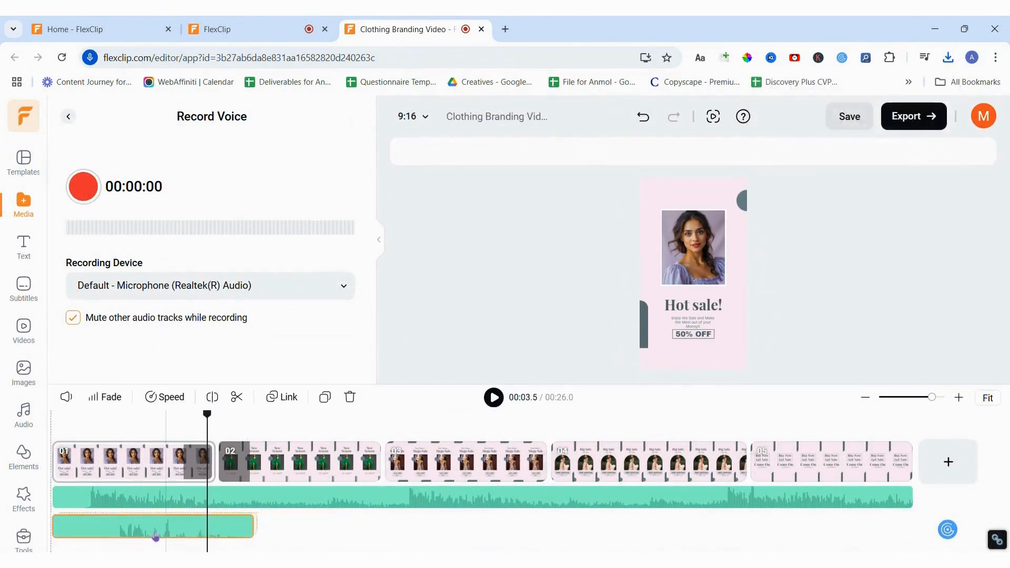
click(59, 417)
click(493, 397)
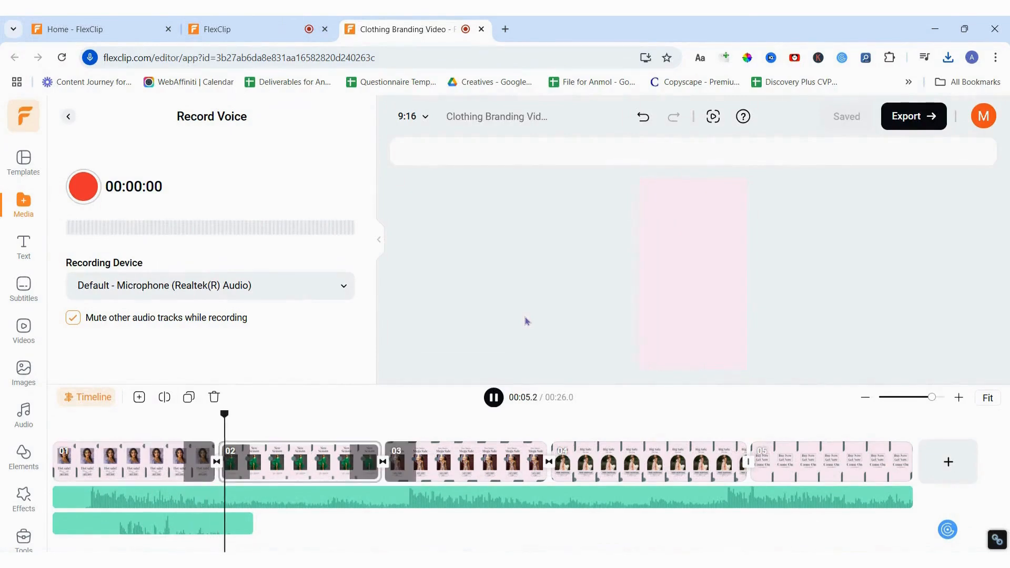
Lower the music track volume to 26 and replay from the start to check the mix.
click(495, 399)
click(262, 497)
right_click(262, 497)
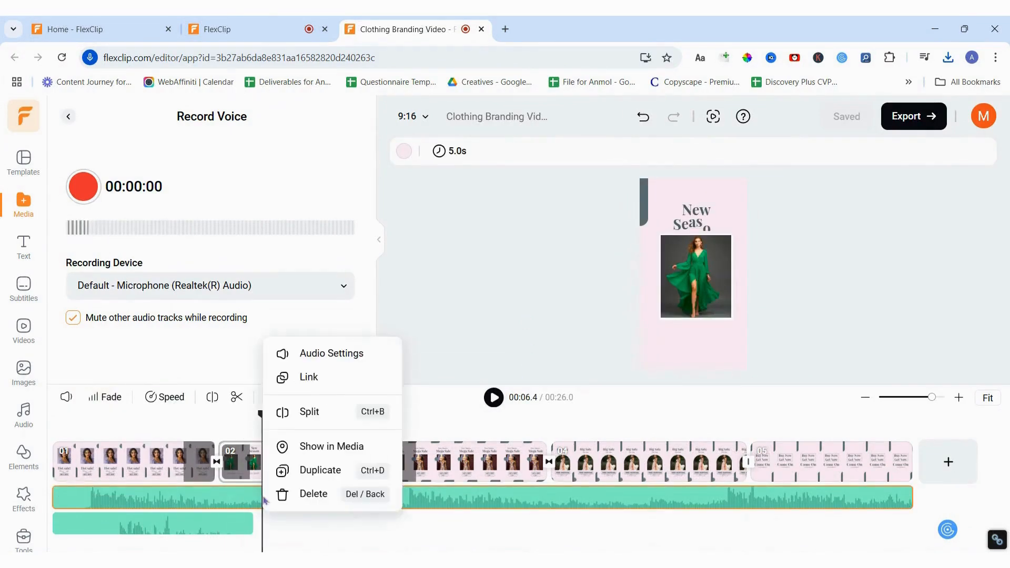
click(310, 362)
drag(135, 186, 147, 191)
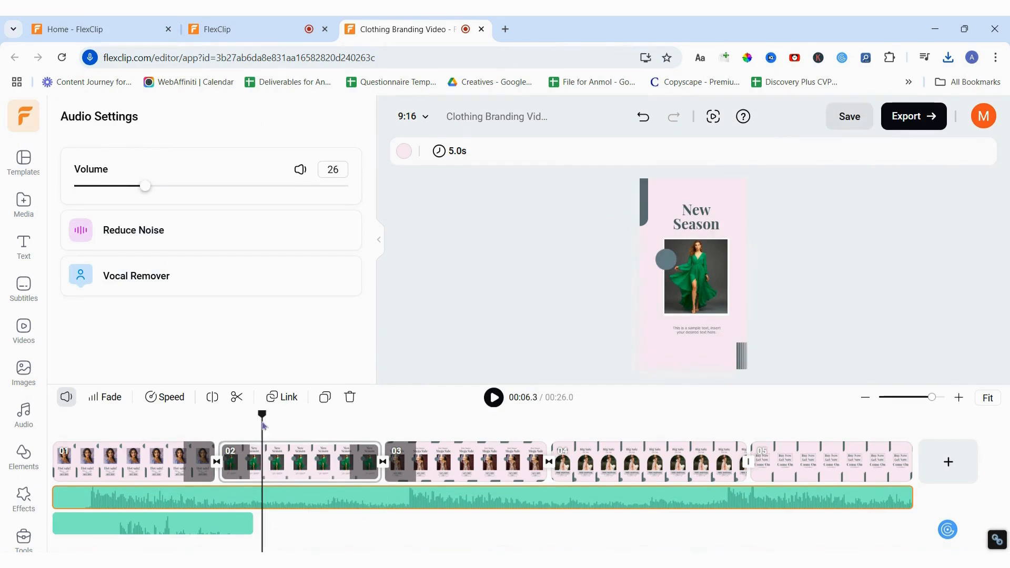
drag(262, 420, 60, 464)
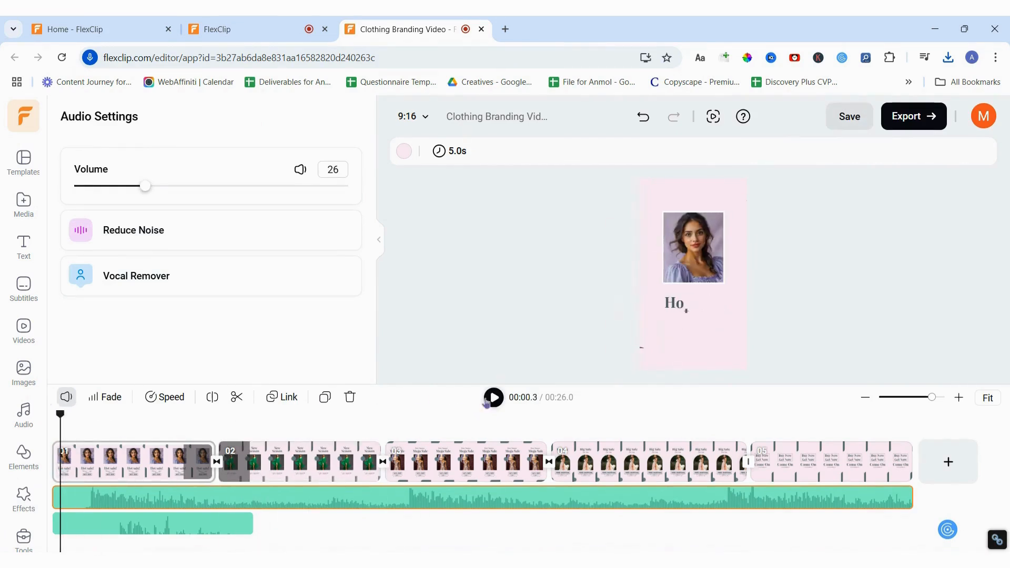
click(494, 398)
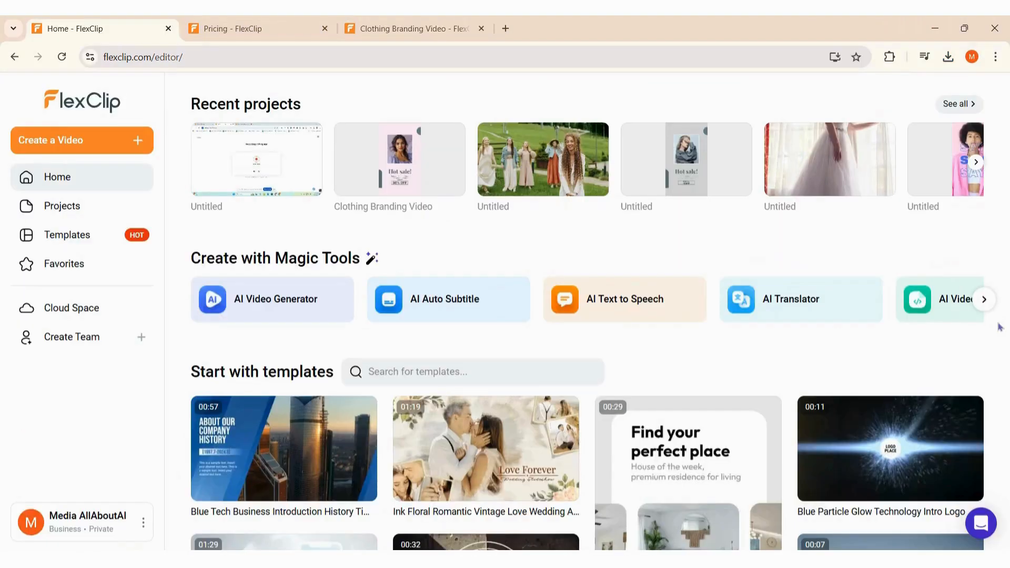
scroll(1002, 326, down, 1)
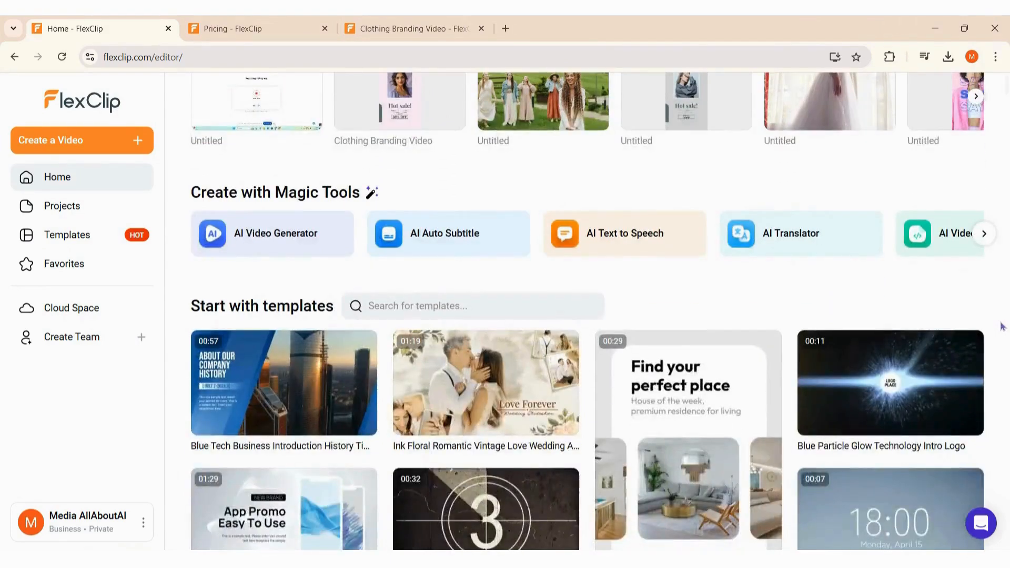
scroll(1001, 327, down, 1)
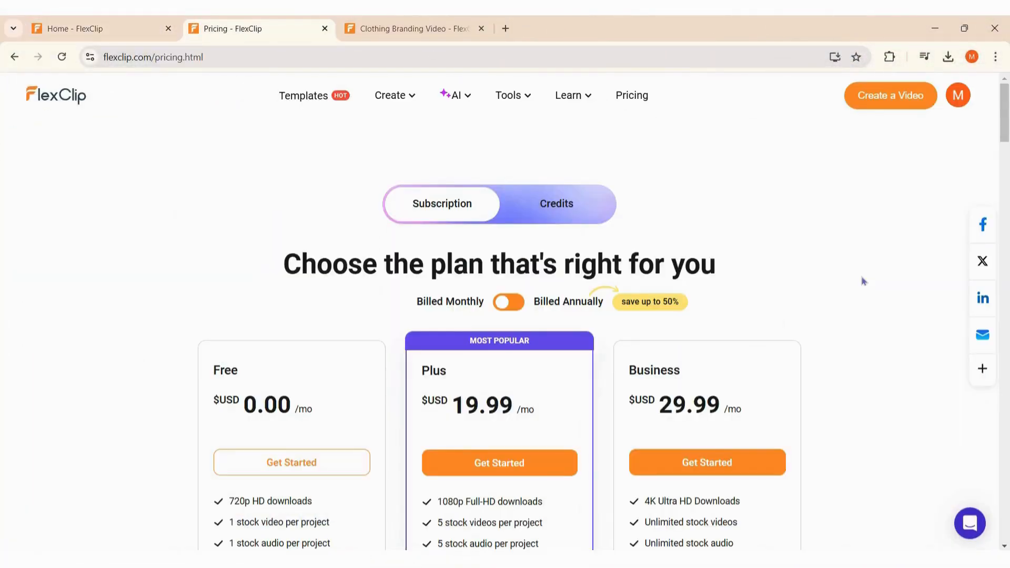
scroll(864, 282, down, 1)
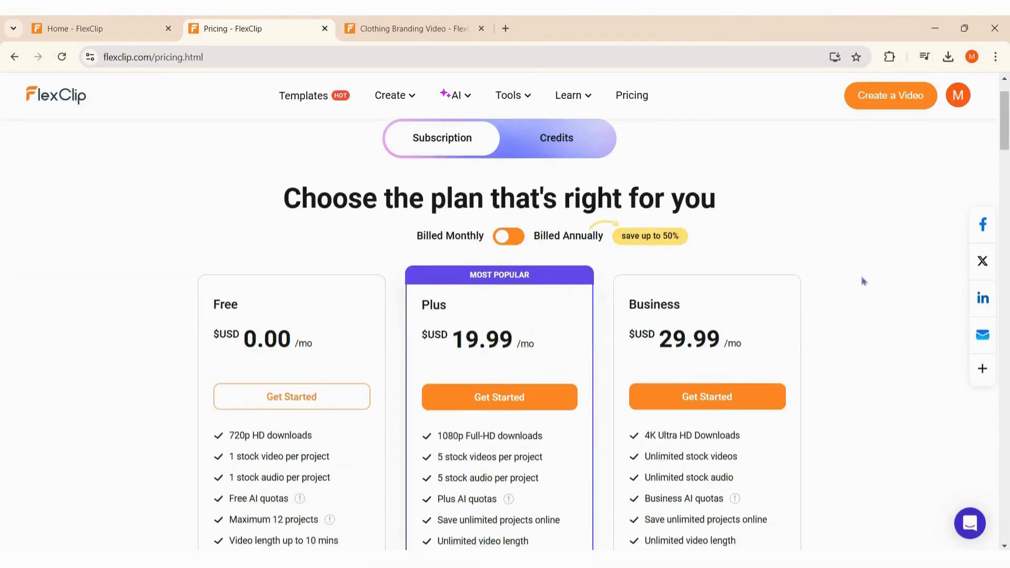
scroll(864, 281, down, 1)
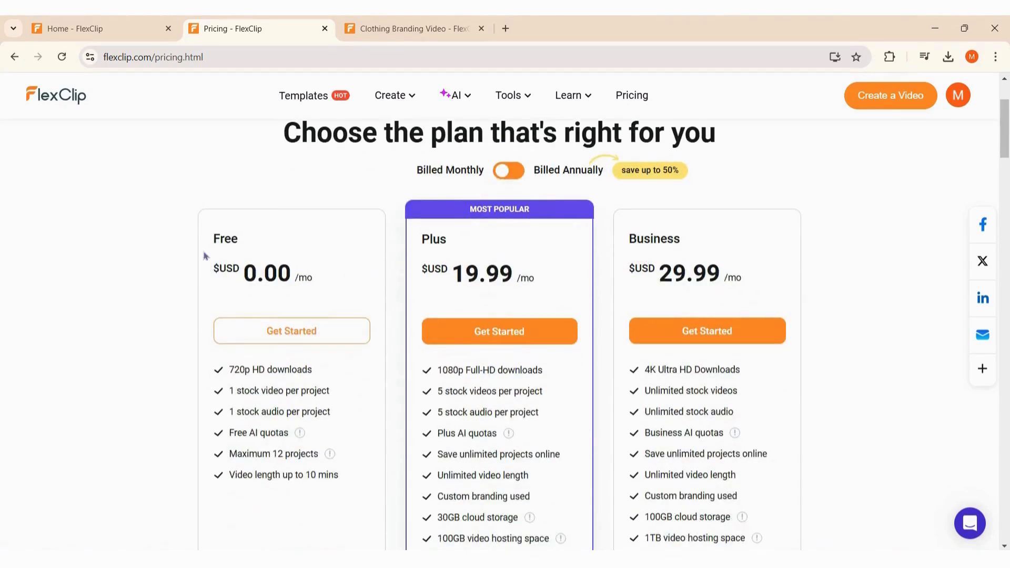
scroll(480, 310, up, 2)
click(541, 216)
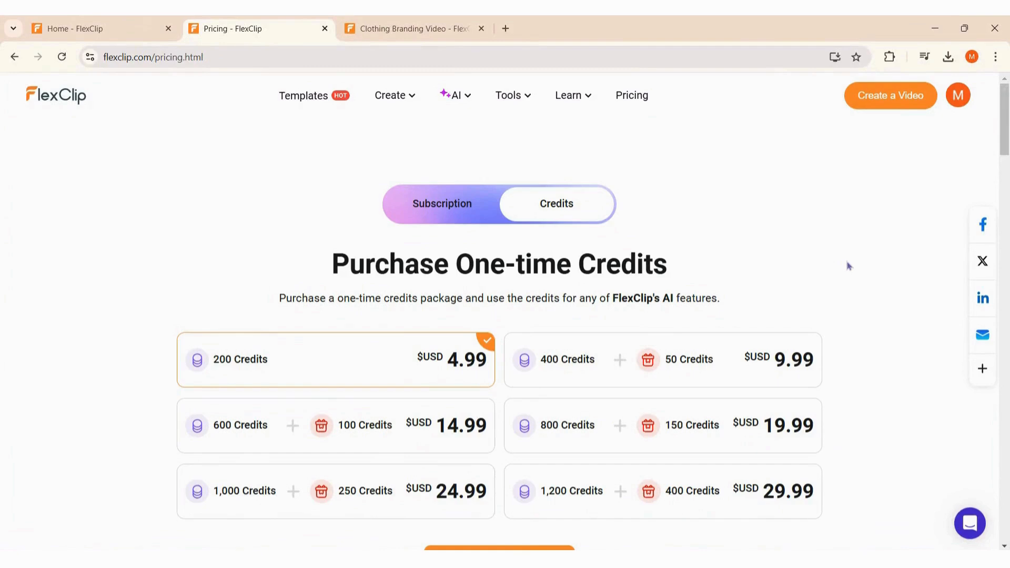
scroll(851, 266, down, 1)
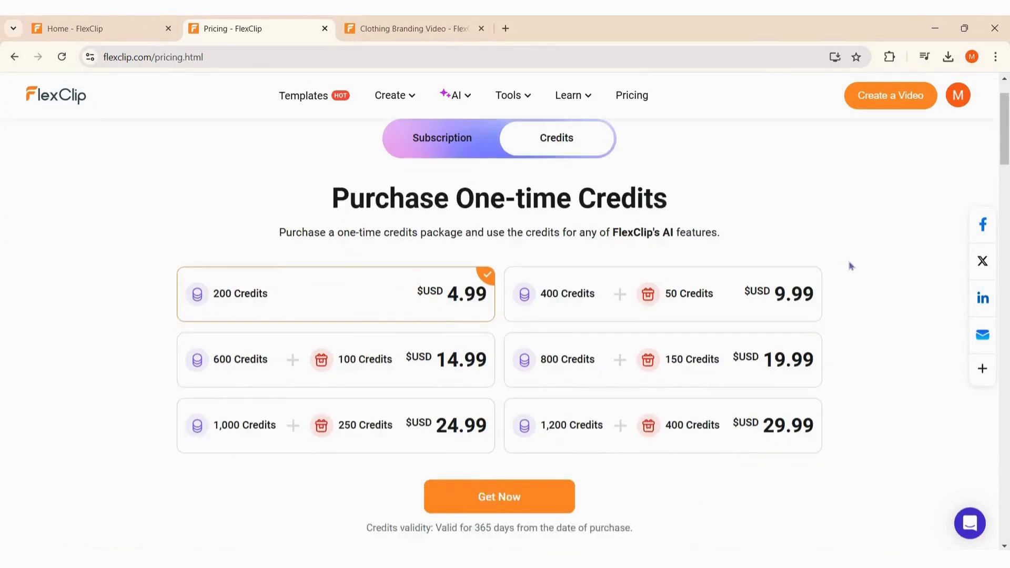
scroll(847, 263, up, 1)
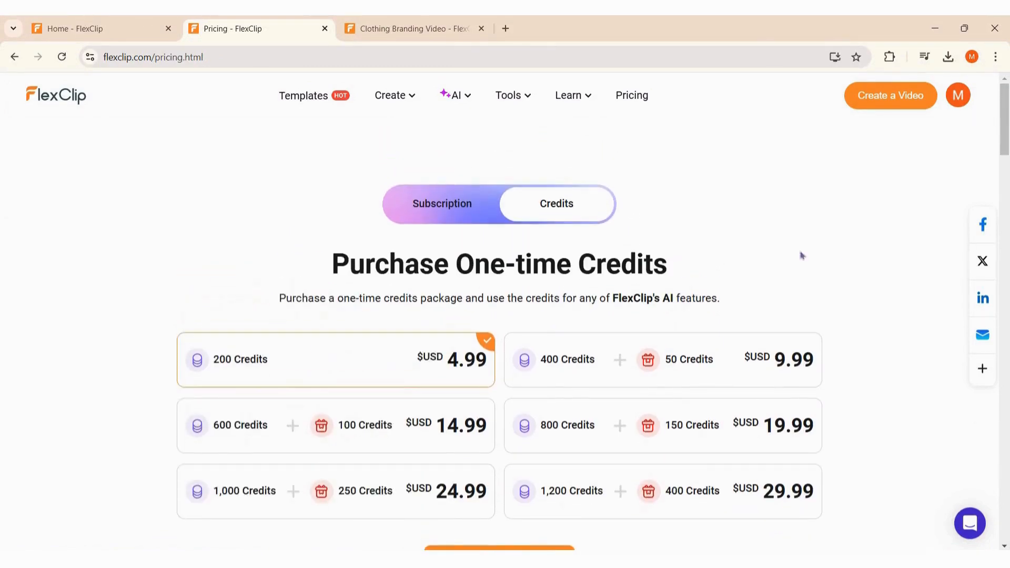
scroll(848, 261, down, 1)
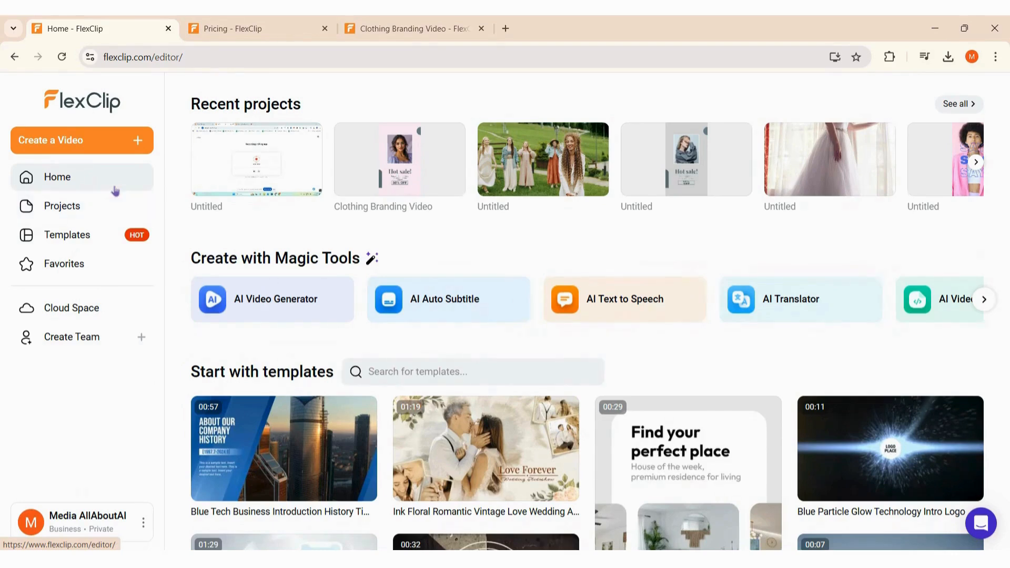
Browse the template gallery, scrolling through the Most Popular and Halloween template rows.
click(120, 235)
scroll(334, 252, down, 1)
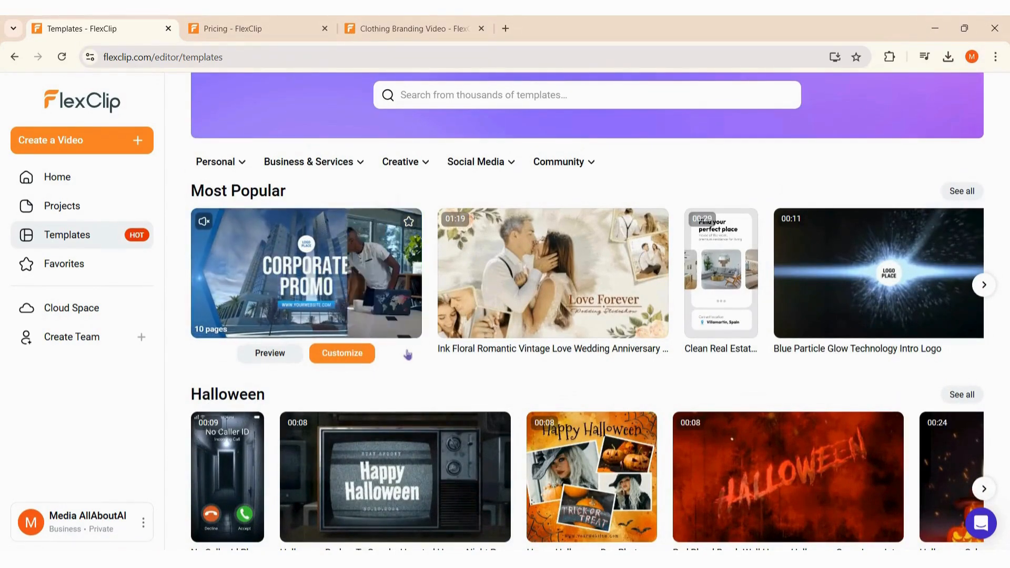
scroll(407, 355, down, 1)
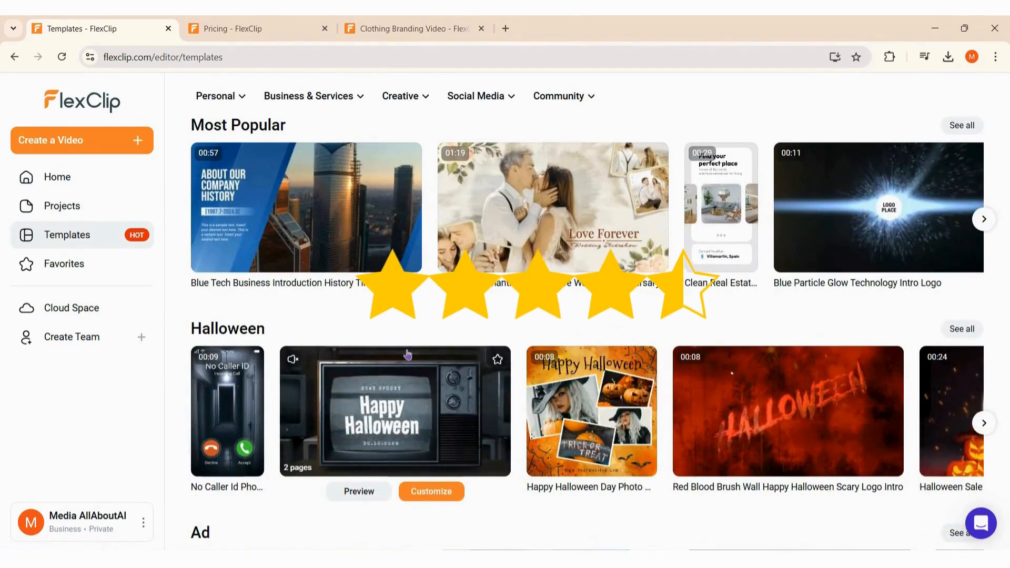
scroll(408, 356, up, 2)
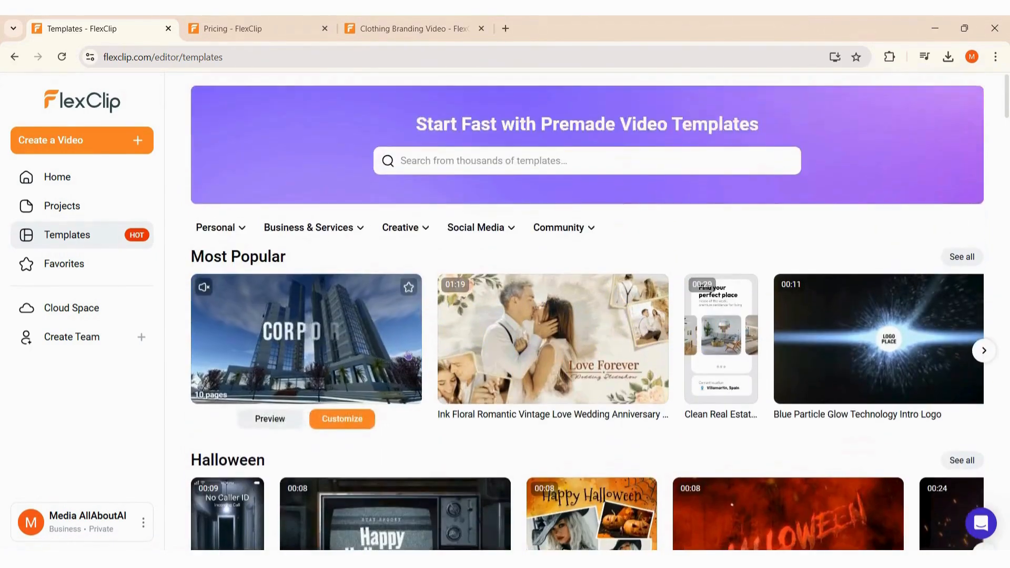